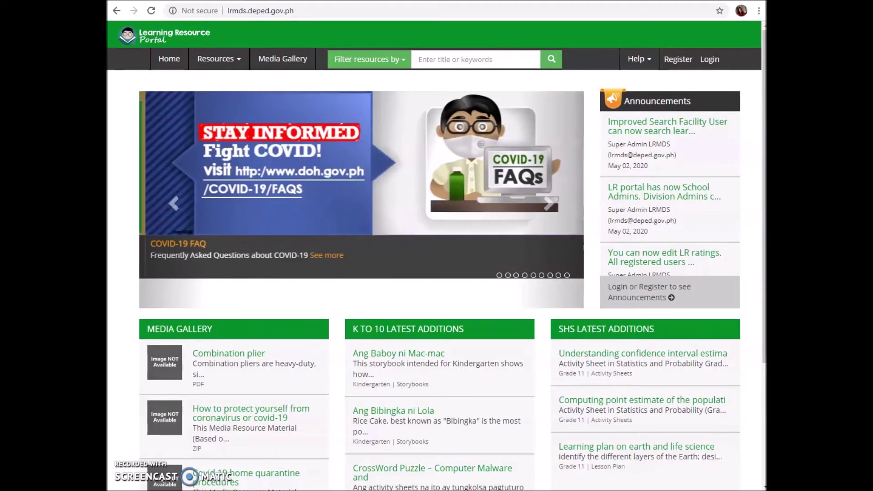
# View the FAQs page from the Help menu, then return to the homepage.
pyautogui.click(650, 63)
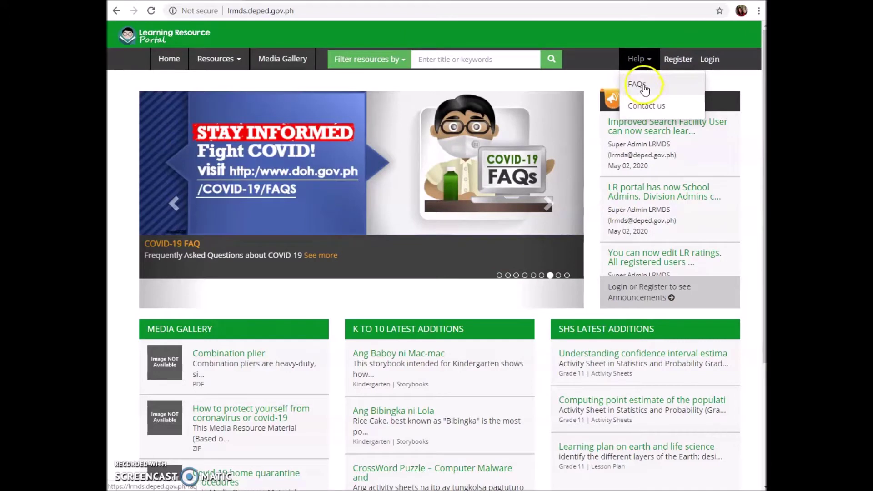
pyautogui.click(644, 87)
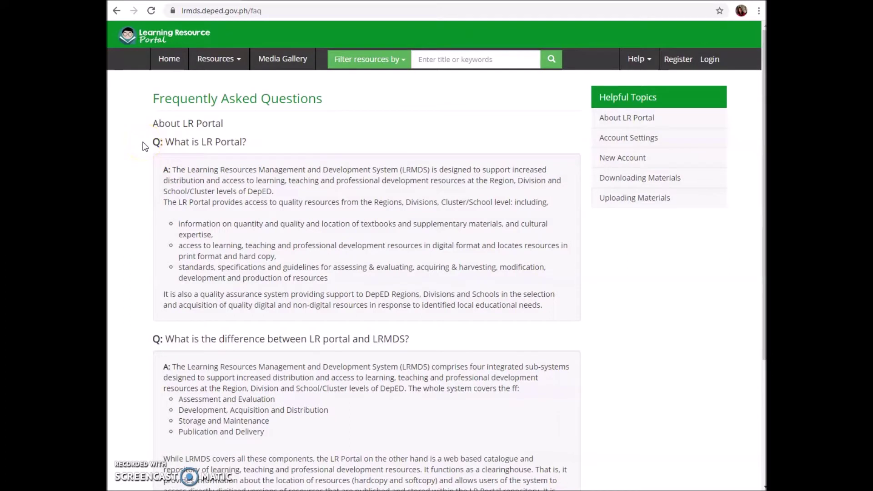
pyautogui.click(144, 343)
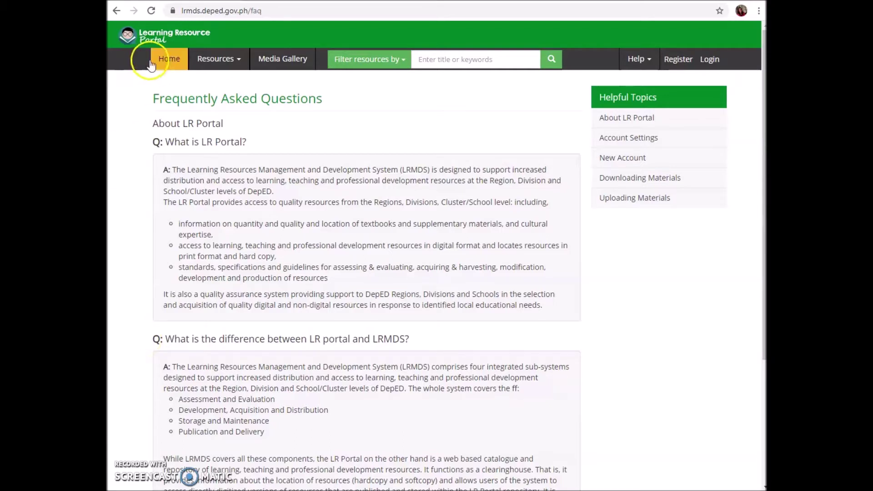
pyautogui.click(170, 60)
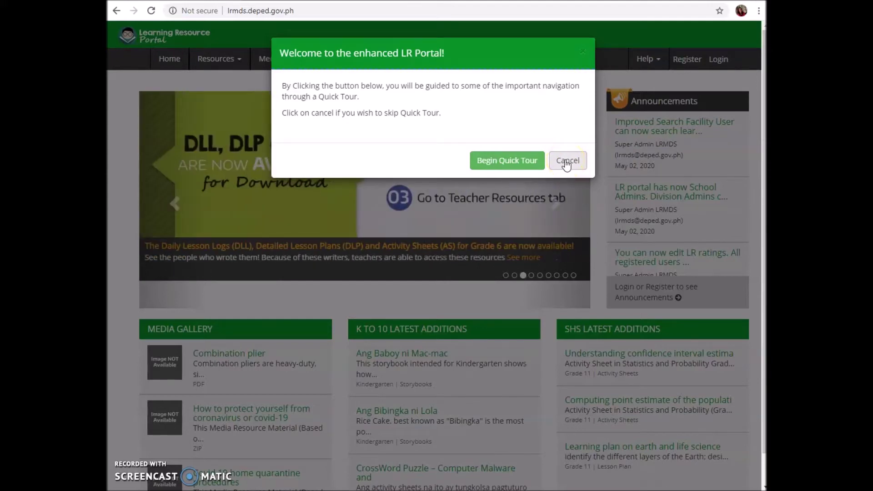
# Cancel the welcome Quick Tour and go to the account registration page.
pyautogui.click(565, 163)
pyautogui.click(678, 63)
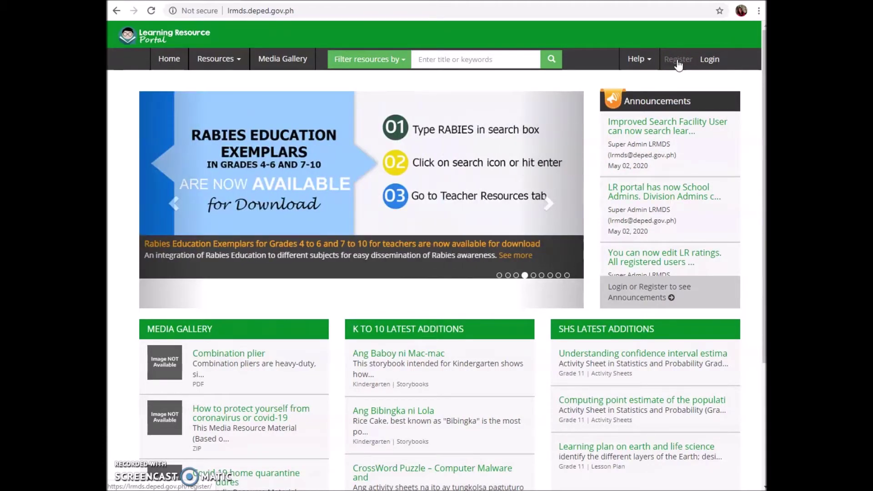
pyautogui.click(678, 63)
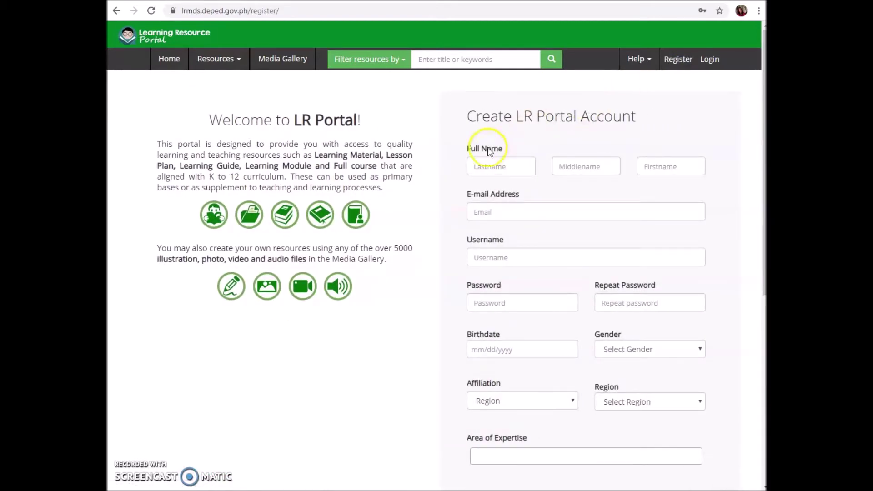
# Set Affiliation to School, Region to Region VII - Central Visayas, and Division to Toledo City.
pyautogui.click(452, 210)
pyautogui.scroll(-2, 458, 261)
pyautogui.click(454, 195)
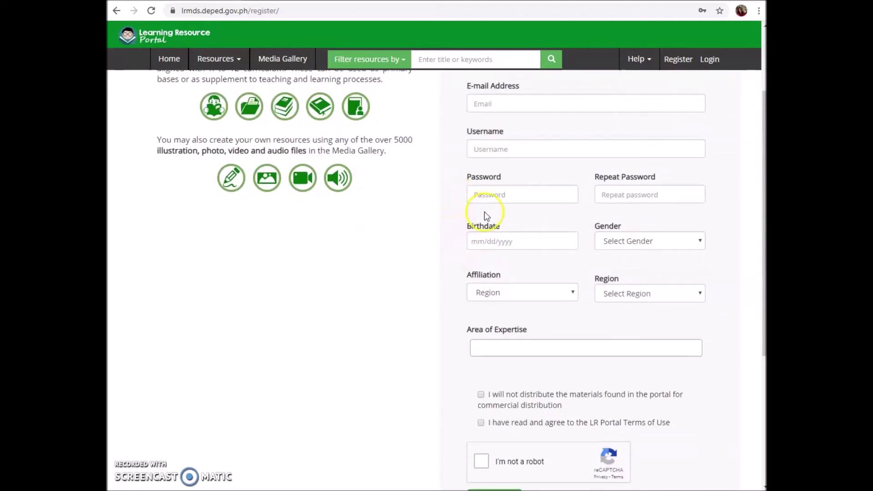
pyautogui.click(586, 195)
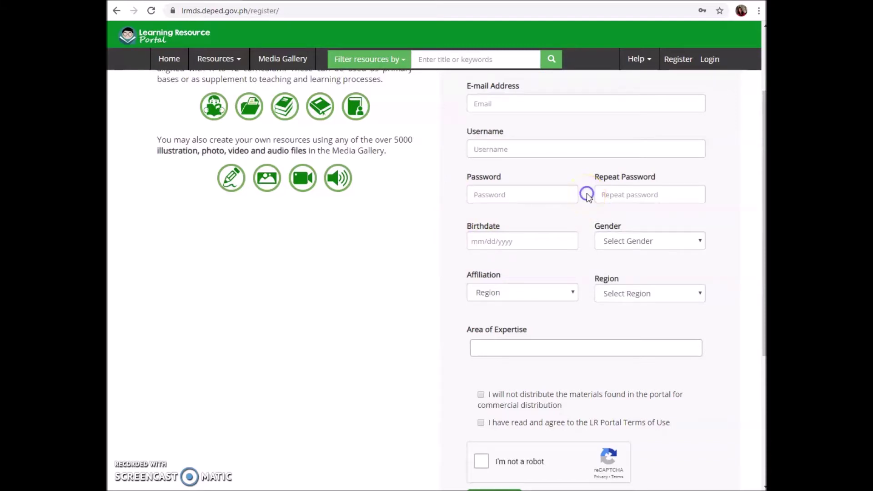
pyautogui.click(456, 245)
pyautogui.click(587, 243)
pyautogui.click(573, 293)
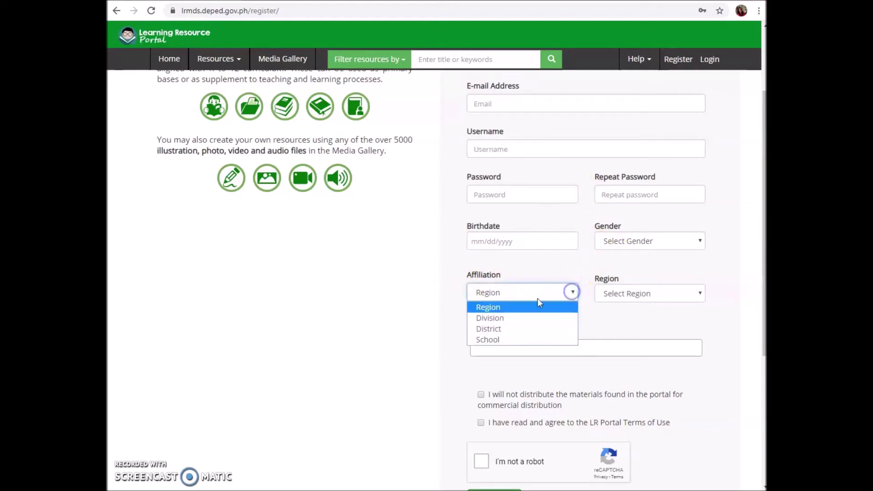
pyautogui.click(490, 341)
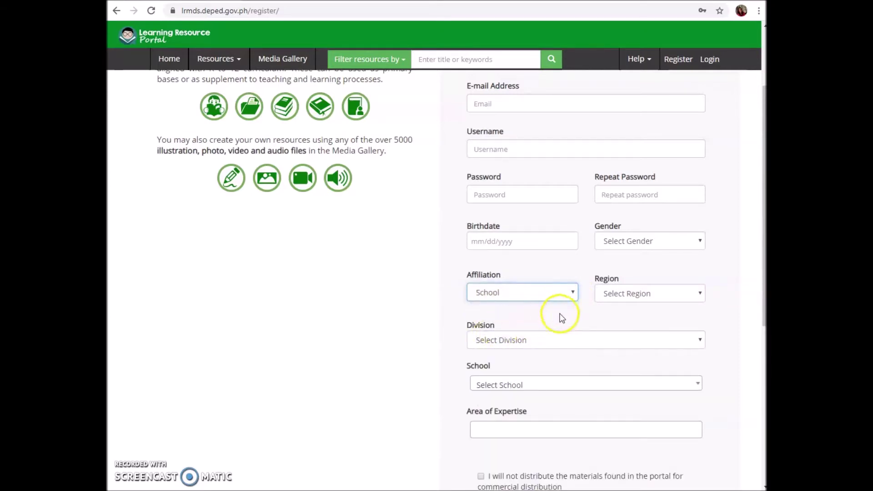
pyautogui.click(696, 293)
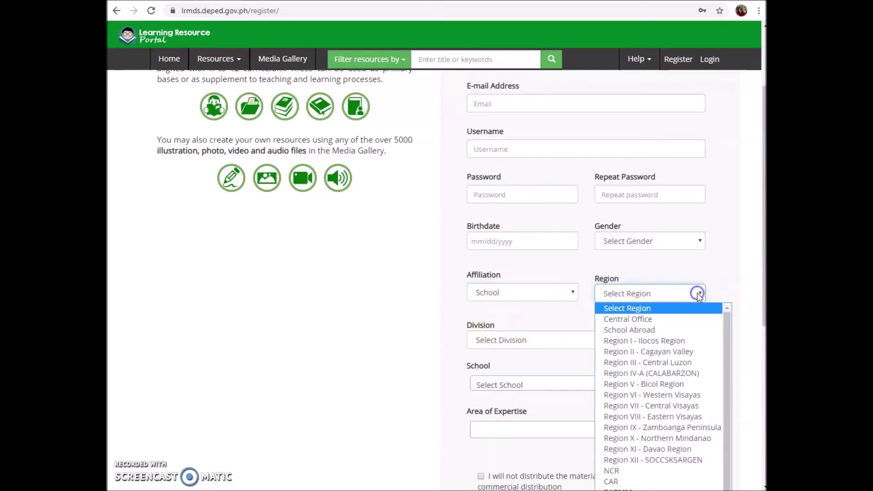
pyautogui.click(636, 406)
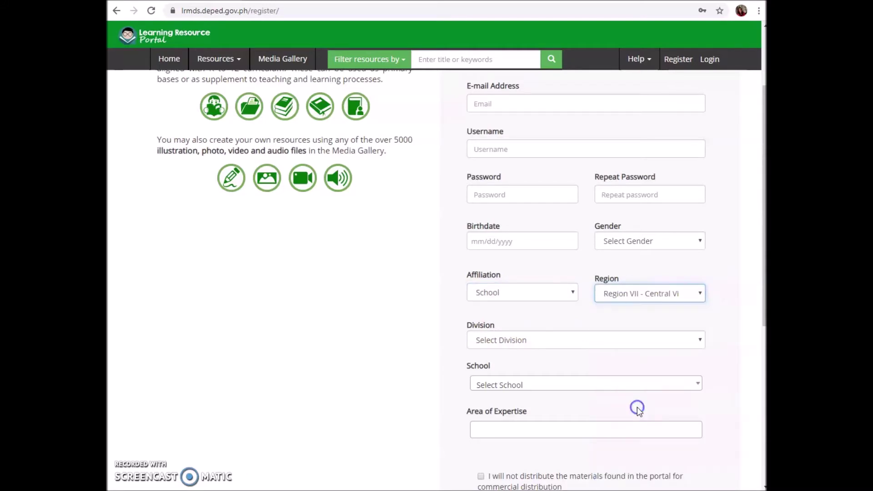
pyautogui.click(656, 344)
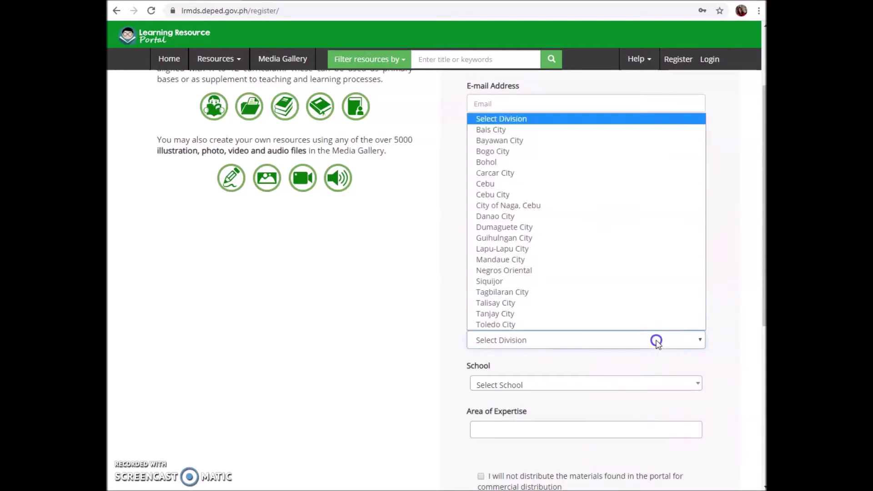
pyautogui.click(498, 326)
# Pick Loay Elementary School from the School dropdown.
pyautogui.scroll(-1, 446, 369)
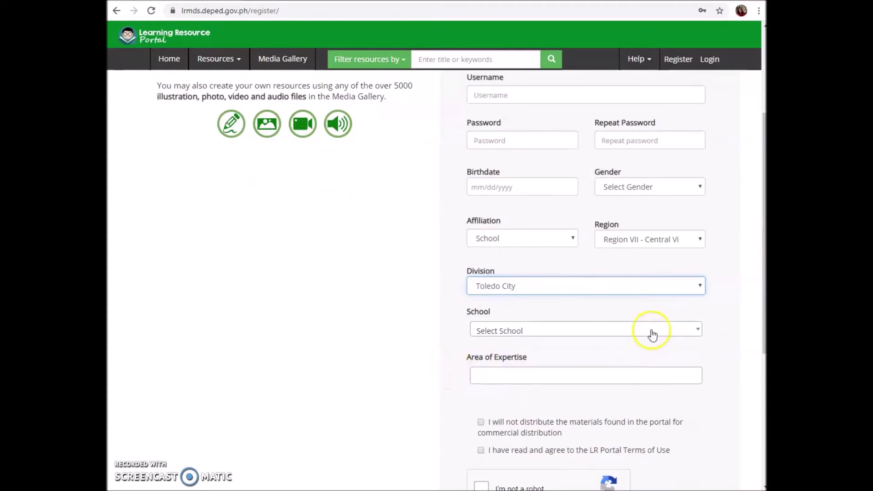
pyautogui.click(660, 330)
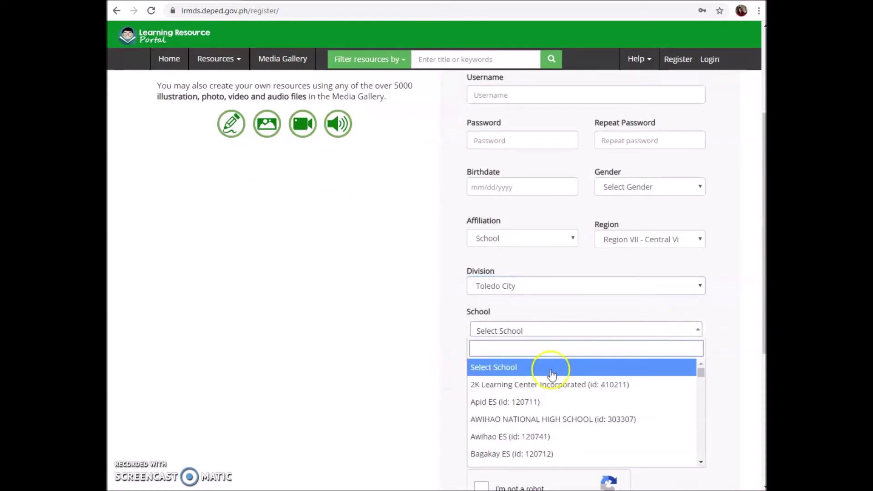
pyautogui.scroll(-1, 549, 378)
pyautogui.scroll(-2, 575, 411)
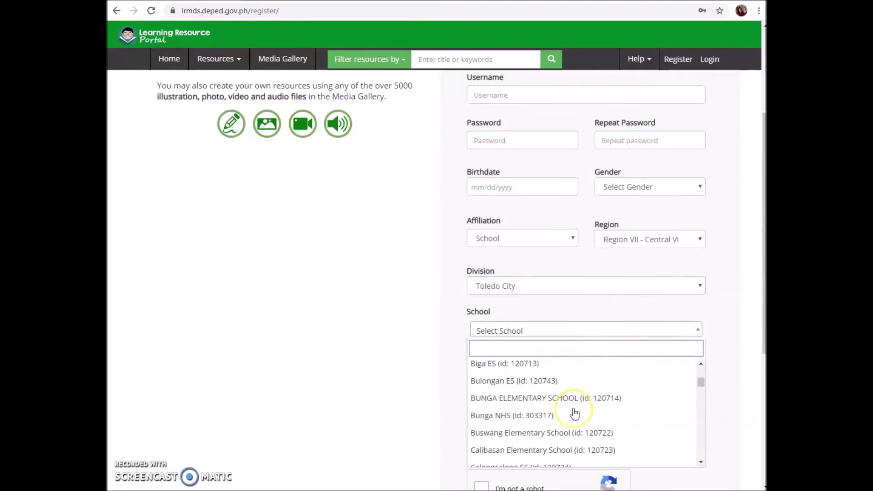
pyautogui.scroll(-1, 576, 413)
pyautogui.scroll(-1, 584, 415)
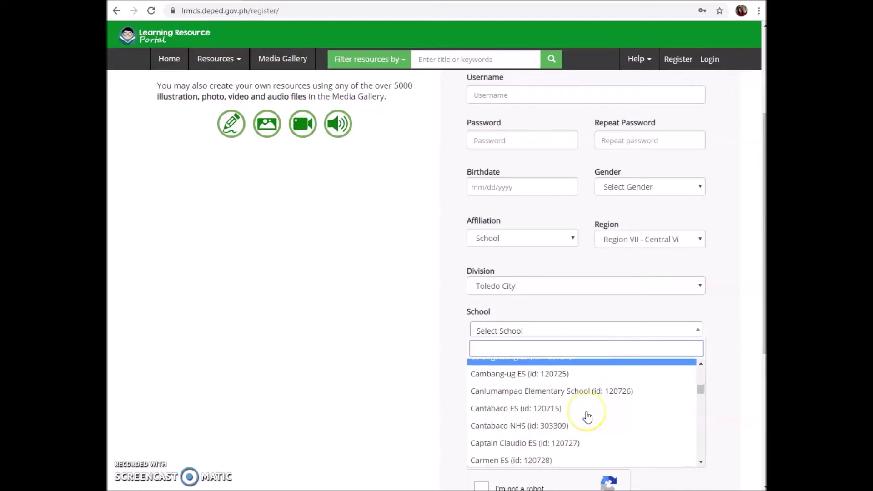
pyautogui.scroll(-1, 586, 416)
pyautogui.scroll(-5, 587, 416)
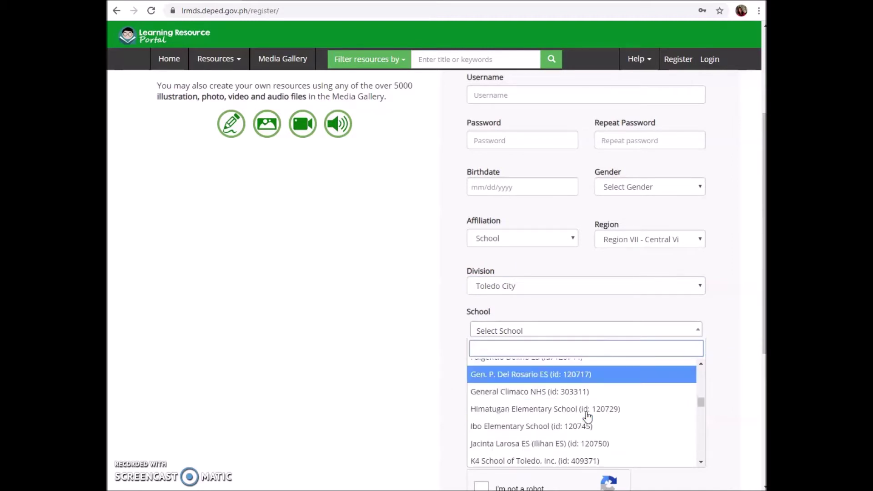
pyautogui.scroll(-8, 587, 416)
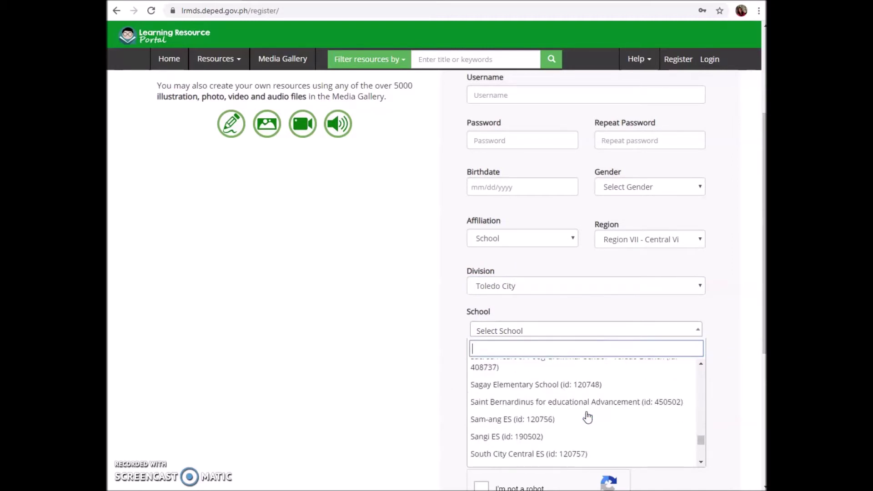
pyautogui.click(521, 365)
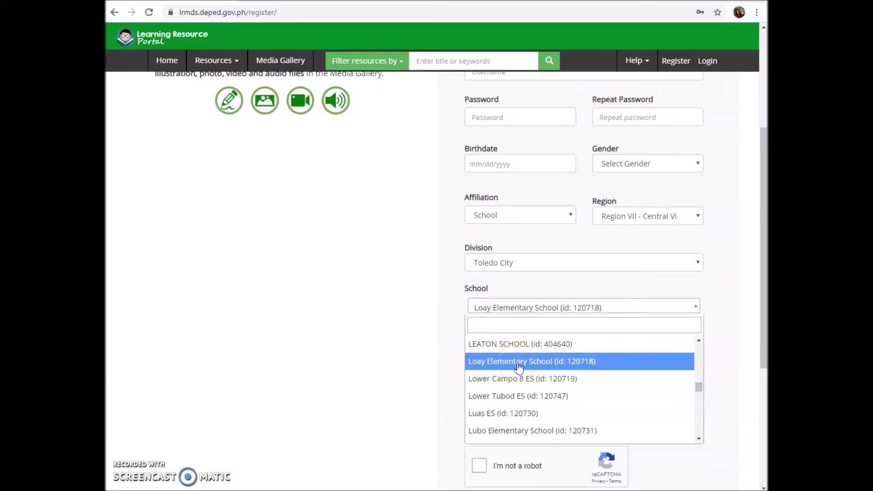
pyautogui.click(519, 366)
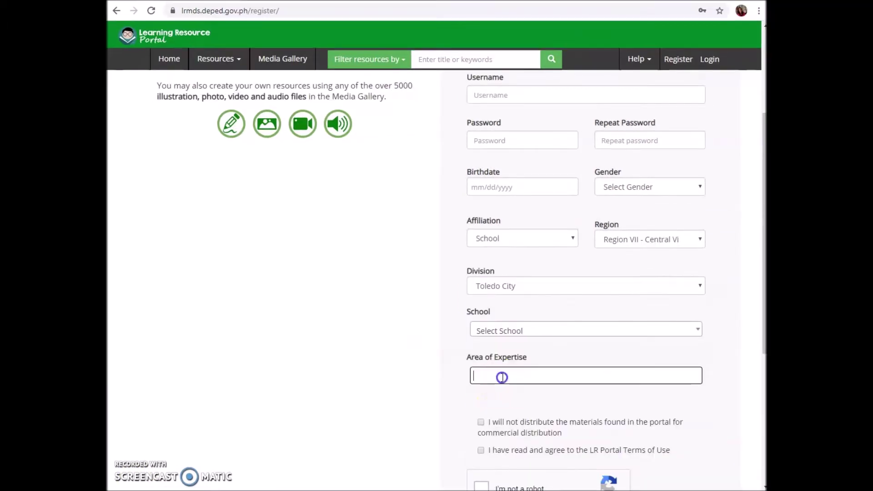
# Leave area of expertise unset, tick the non-commercial distribution pledge, and try submitting.
pyautogui.click(501, 376)
pyautogui.scroll(-3, 434, 383)
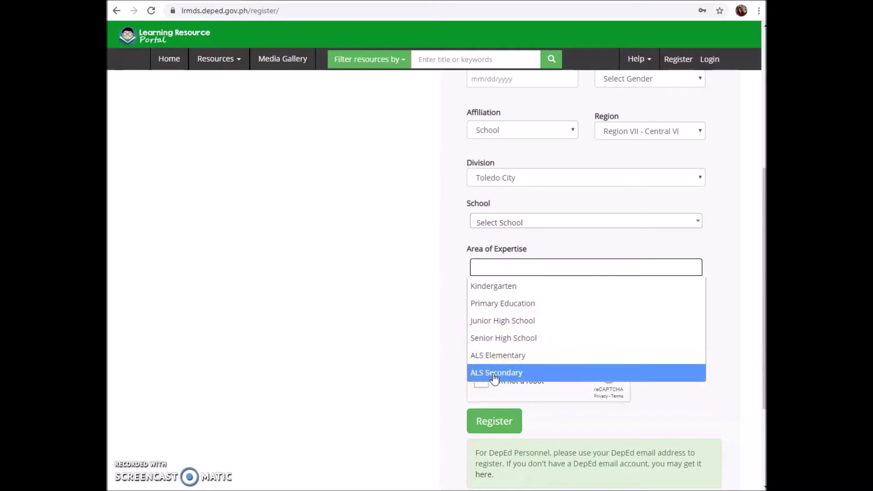
pyautogui.click(430, 353)
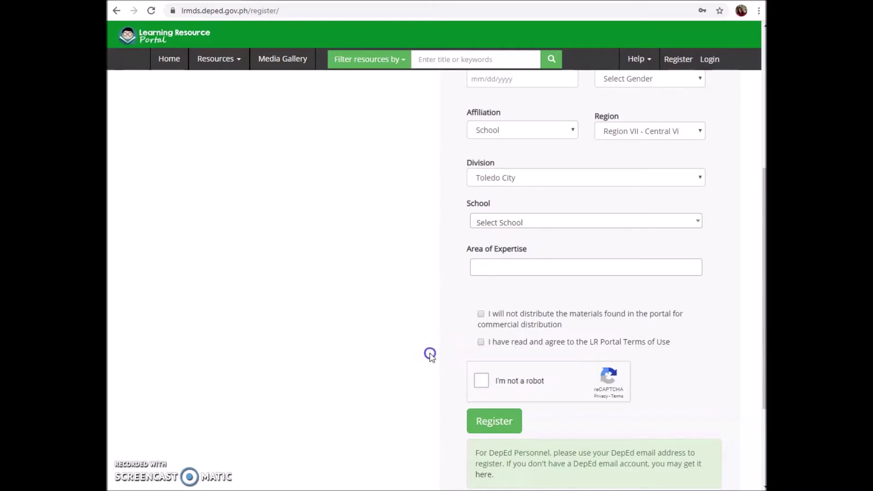
pyautogui.click(481, 314)
pyautogui.scroll(-3, 480, 318)
pyautogui.click(493, 278)
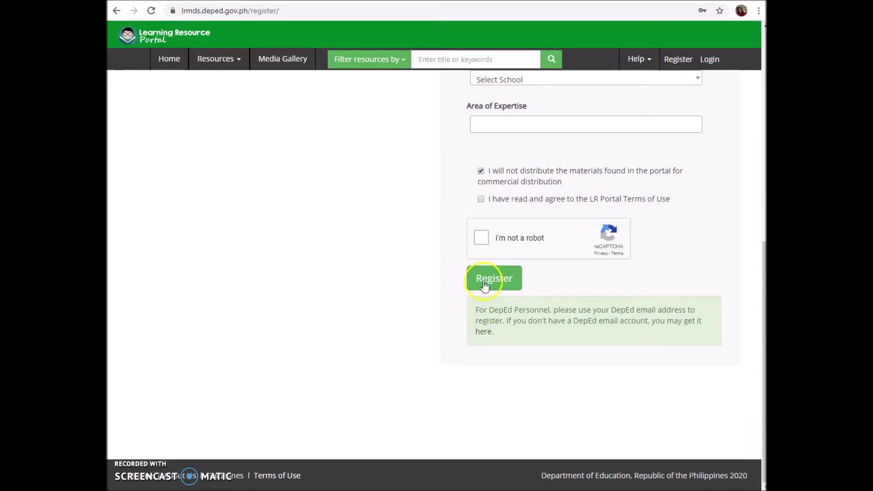
# Read the Terms and Conditions page, then go back to the registration form.
pyautogui.click(481, 200)
pyautogui.click(481, 200)
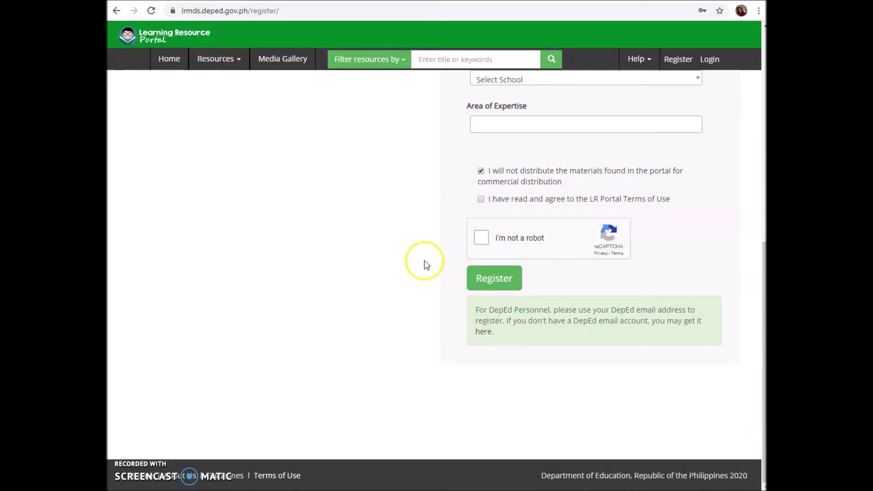
pyautogui.click(273, 477)
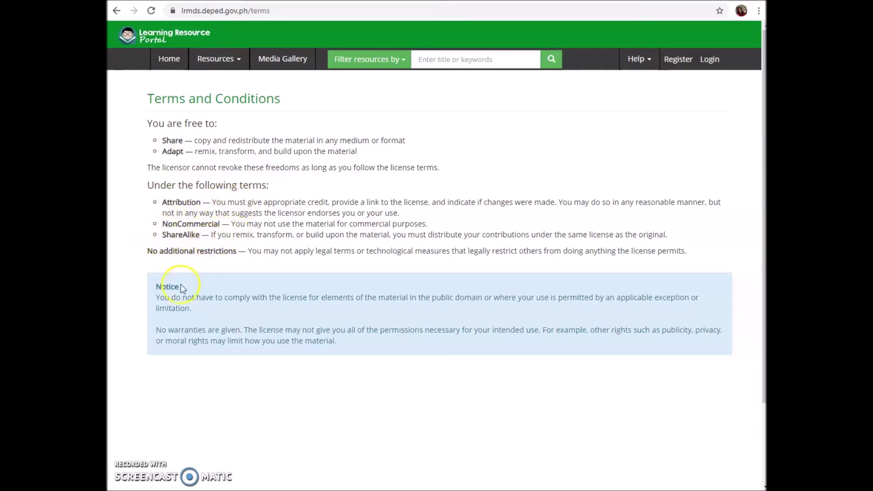
pyautogui.click(112, 9)
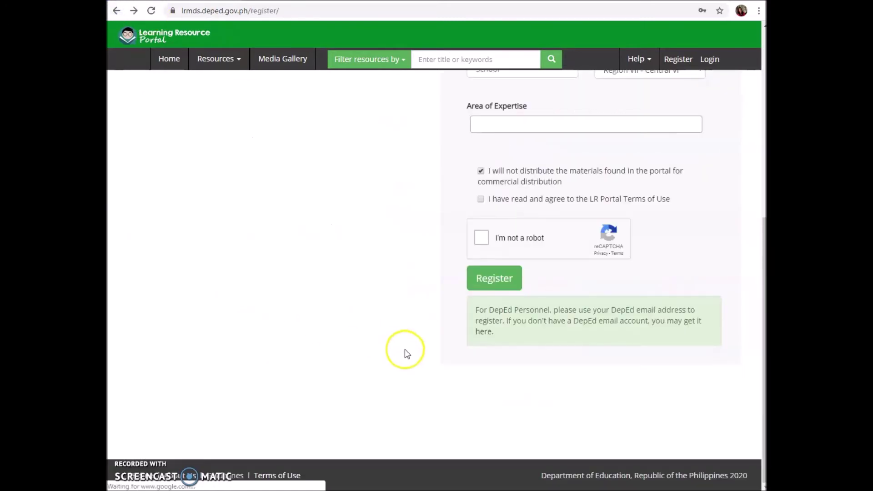
# Tick the Terms of Use agreement and submit the registration form.
pyautogui.click(481, 200)
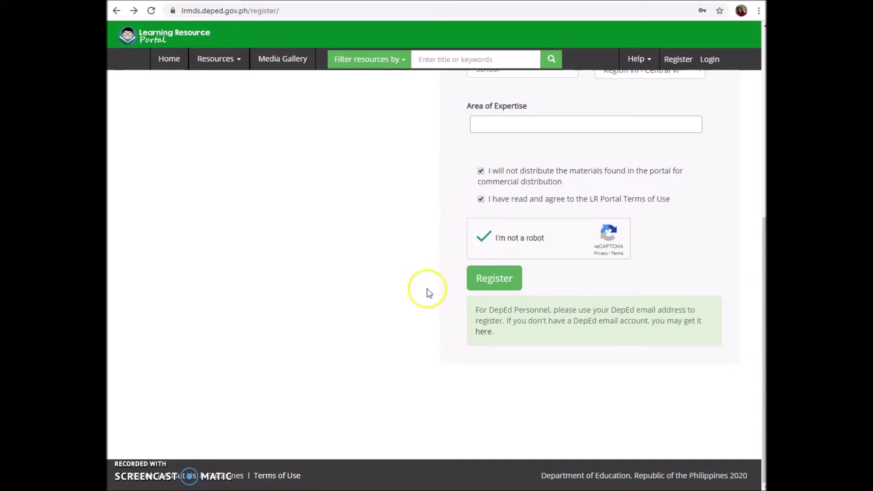
pyautogui.click(492, 280)
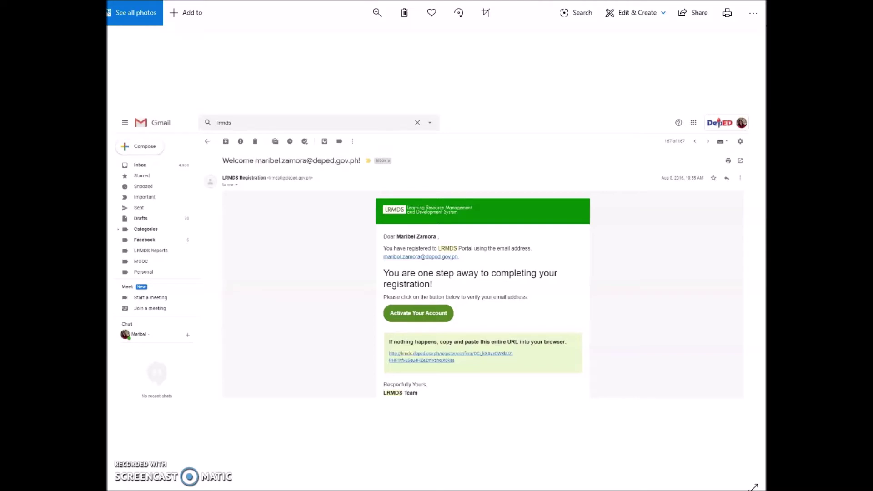
# Switch from the activation email back to the registration page in the browser.
pyautogui.hotkey('alt', 'Tab')
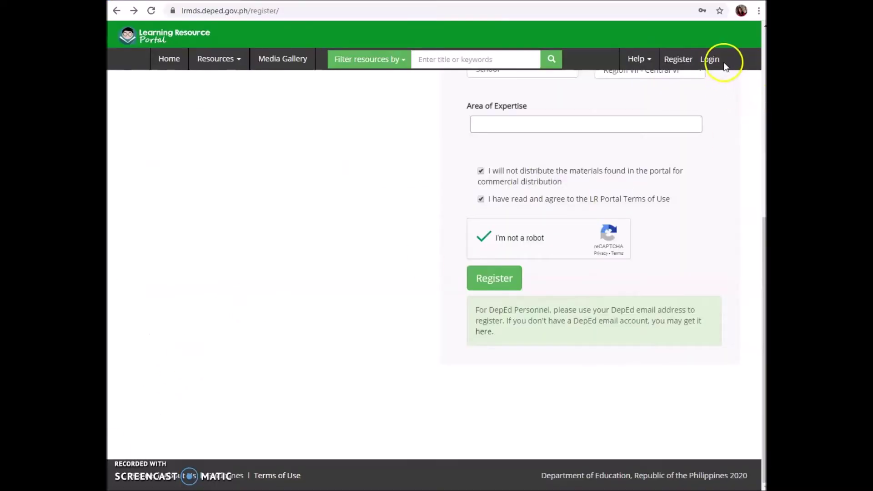
# Log in with the saved credentials to reach the Toledo City Dashboard.
pyautogui.click(724, 66)
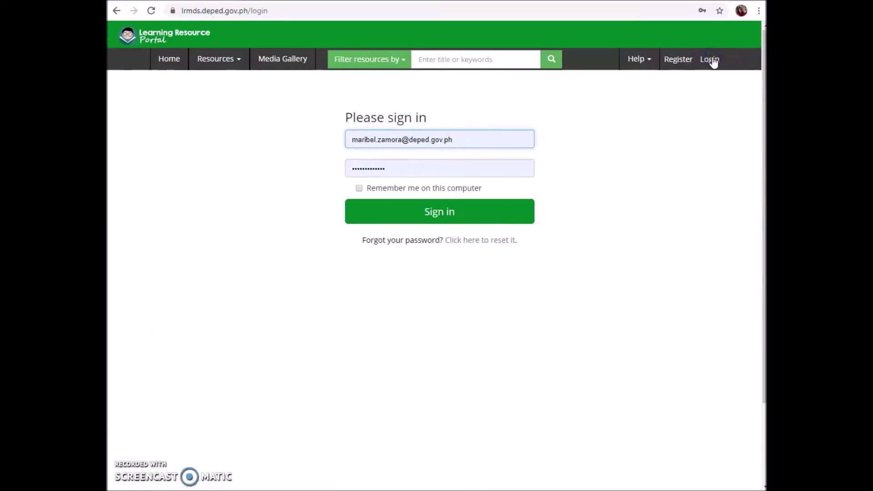
pyautogui.click(433, 212)
pyautogui.click(434, 214)
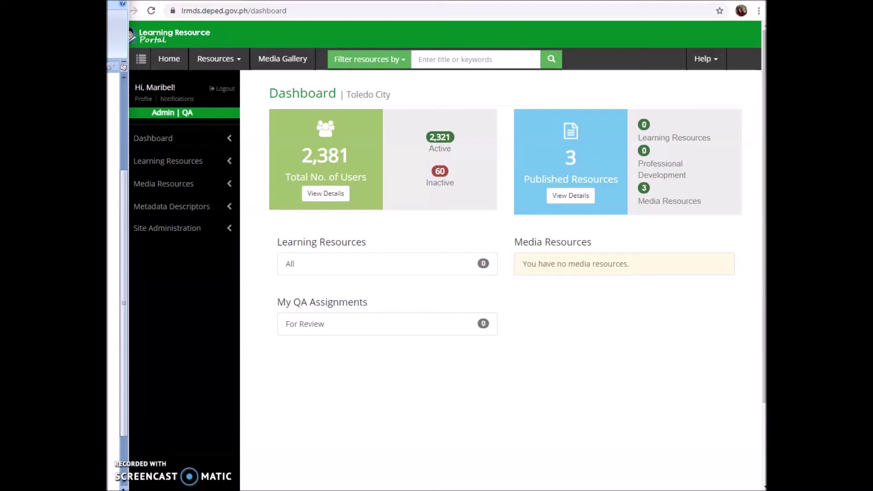
pyautogui.click(144, 101)
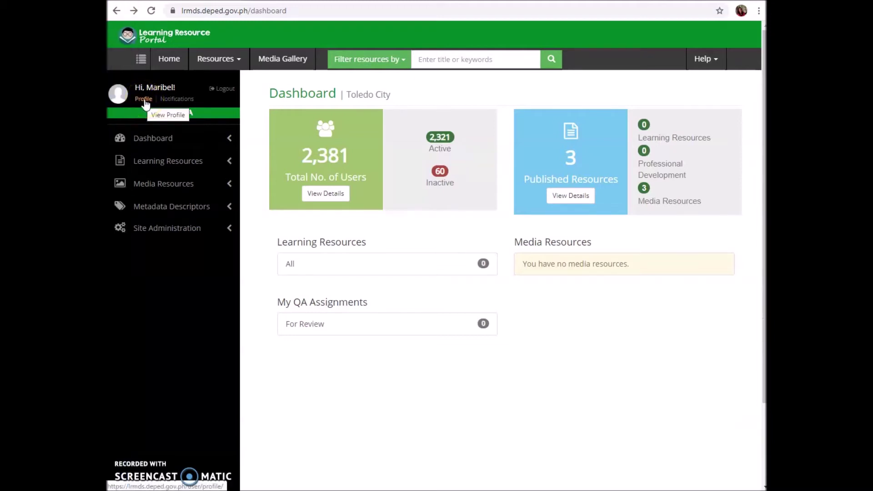
# Open My Profile, view the Change Email New and Confirm Email fields, then return to Profile.
pyautogui.click(144, 100)
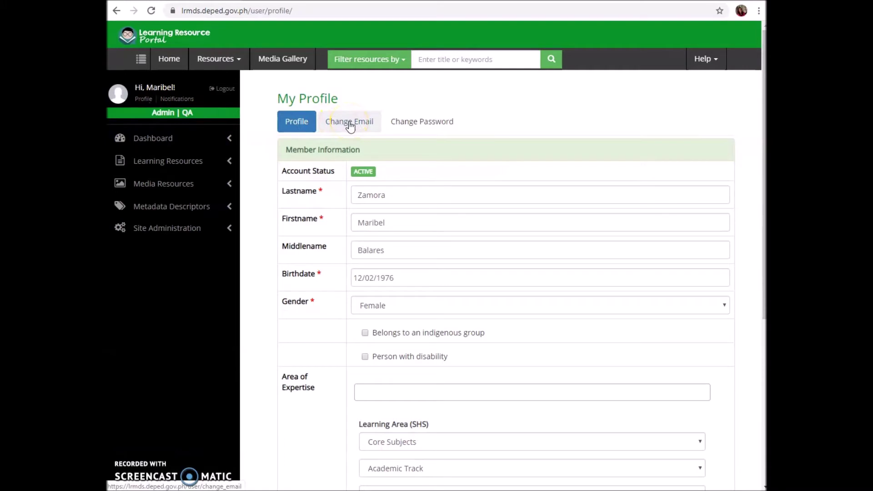
pyautogui.click(350, 126)
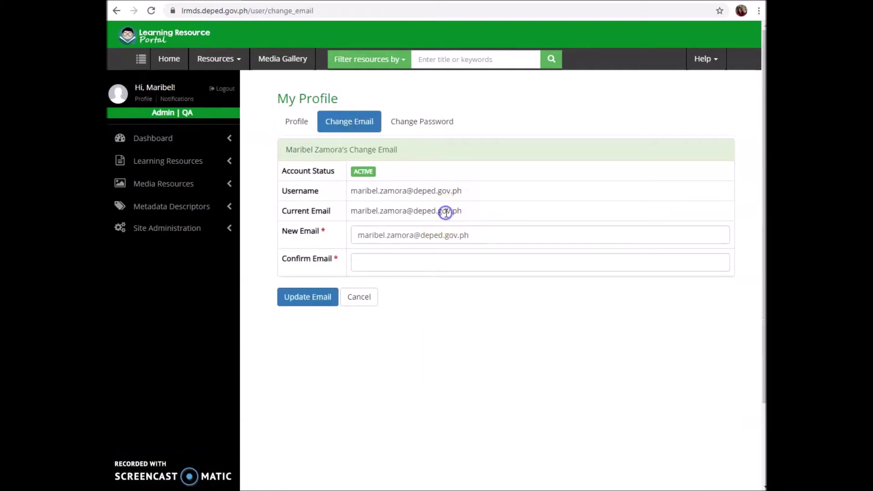
pyautogui.click(445, 233)
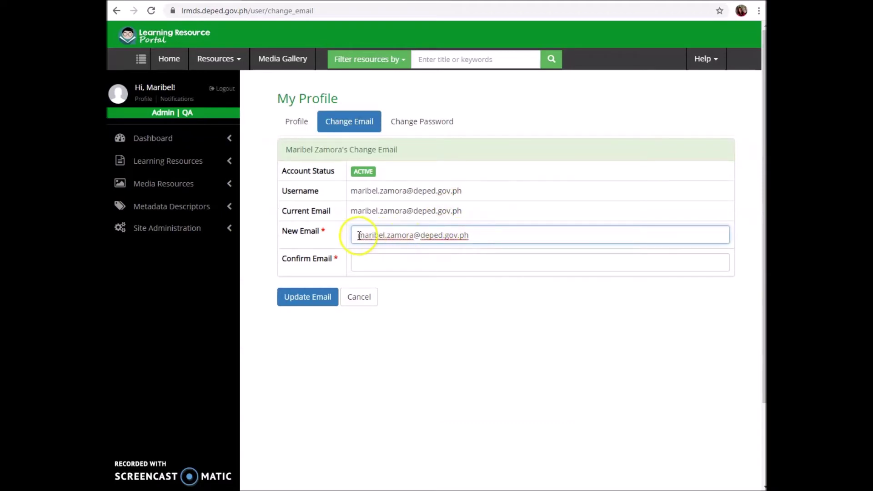
pyautogui.click(382, 262)
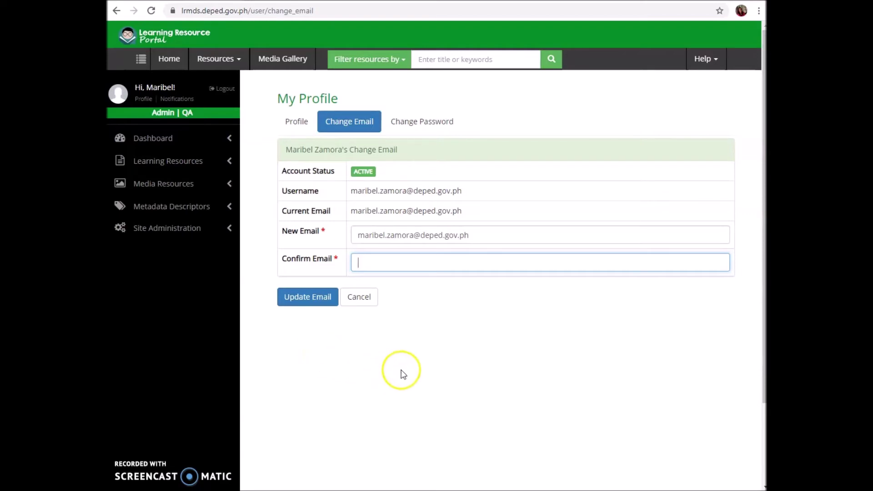
pyautogui.click(296, 122)
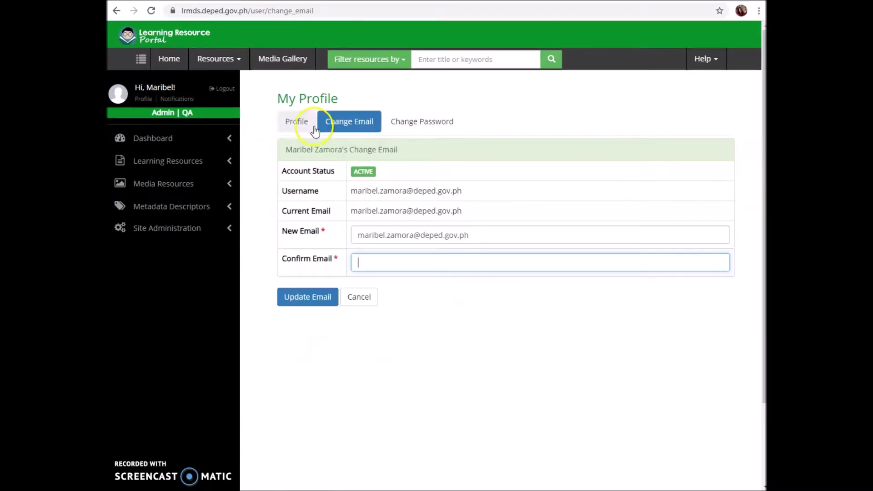
# Delete the existing text in the Lastname field, leaving it empty.
pyautogui.click(291, 125)
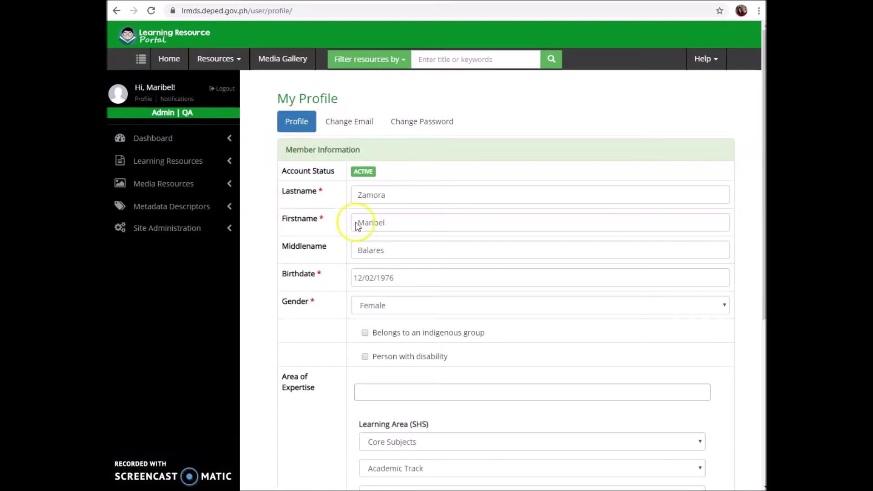
pyautogui.click(387, 196)
pyautogui.moveTo(387, 196); pyautogui.dragTo(394, 195)
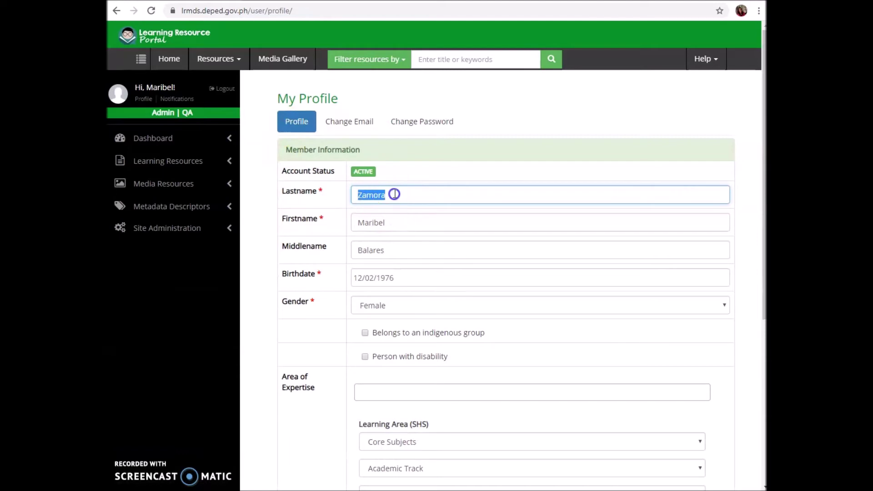
pyautogui.click(389, 194)
pyautogui.press('BackSpace')
pyautogui.press('BackSpace')
pyautogui.press('BackSpace')
pyautogui.press('BackSpace')
pyautogui.press('BackSpace')
pyautogui.press('BackSpace')
pyautogui.click(261, 193)
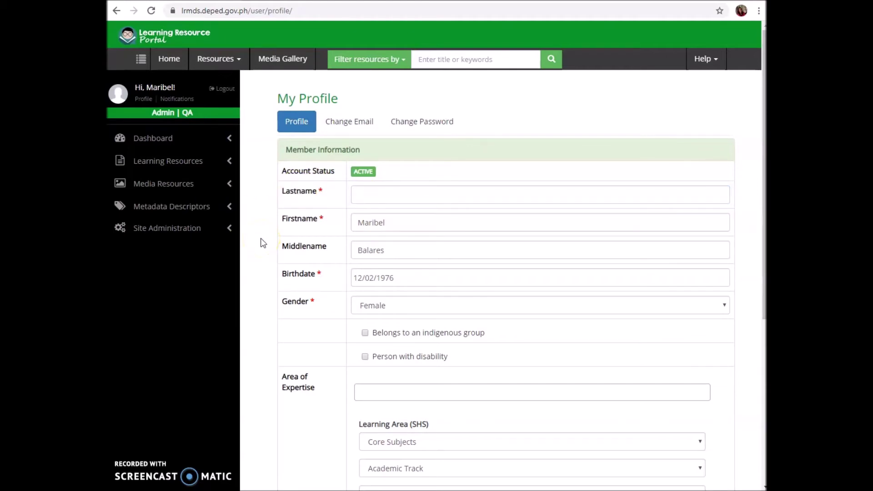
# Check the Division dropdown stays on Toledo City, then open the Change Email form.
pyautogui.scroll(-6, 263, 243)
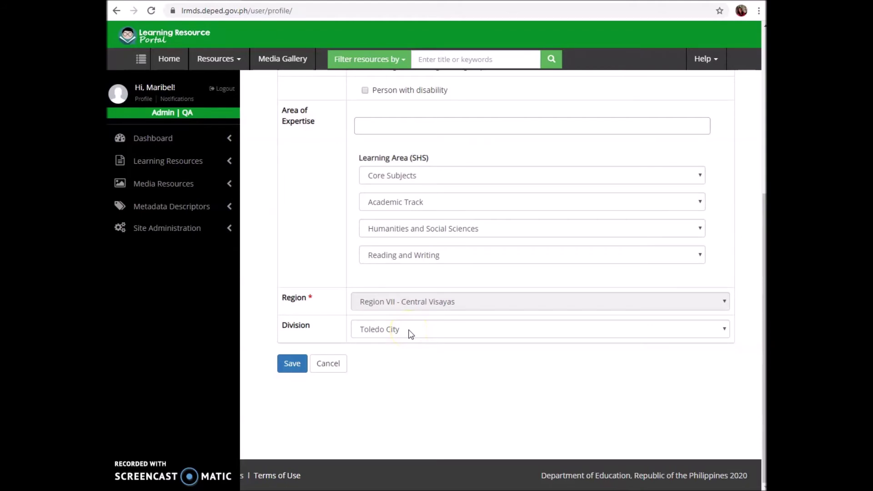
pyautogui.click(410, 334)
pyautogui.click(400, 357)
pyautogui.scroll(6, 258, 283)
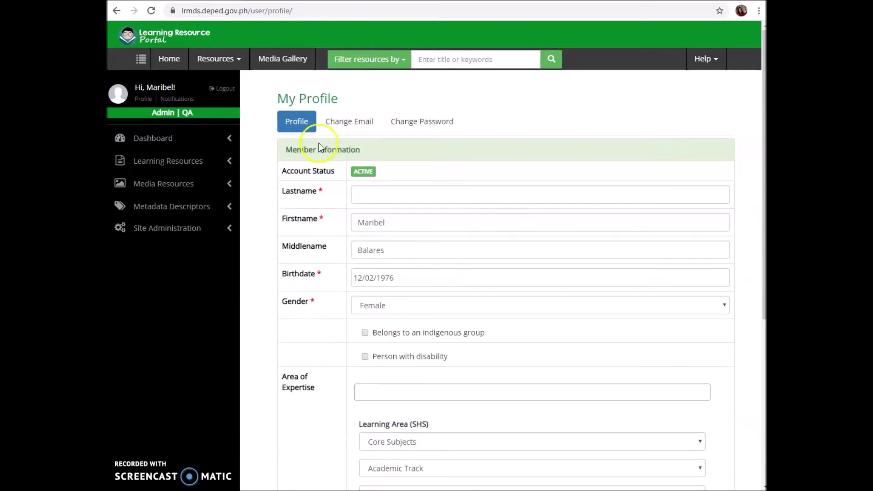
pyautogui.click(349, 122)
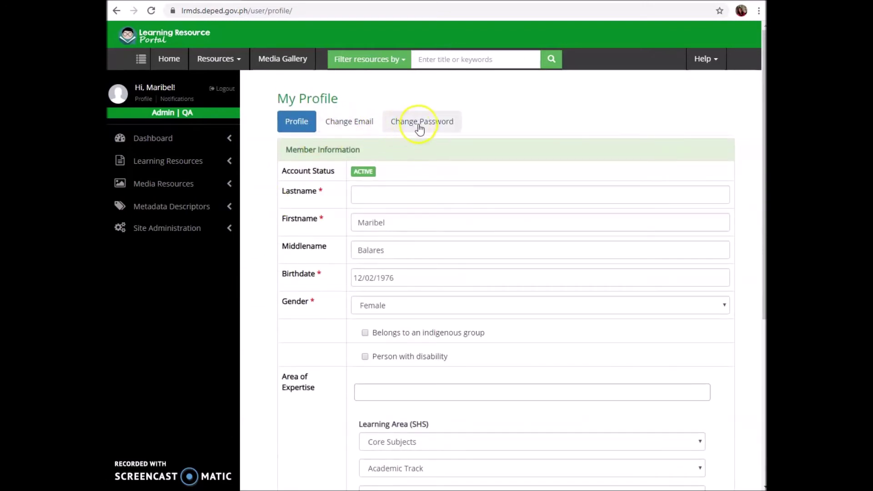
# Open the Change Password form and step through the Current and New Password fields.
pyautogui.click(499, 127)
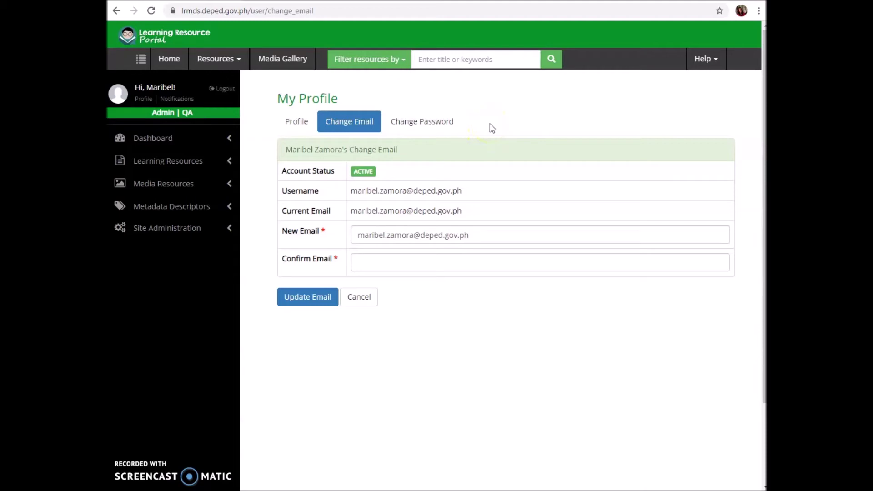
pyautogui.click(422, 122)
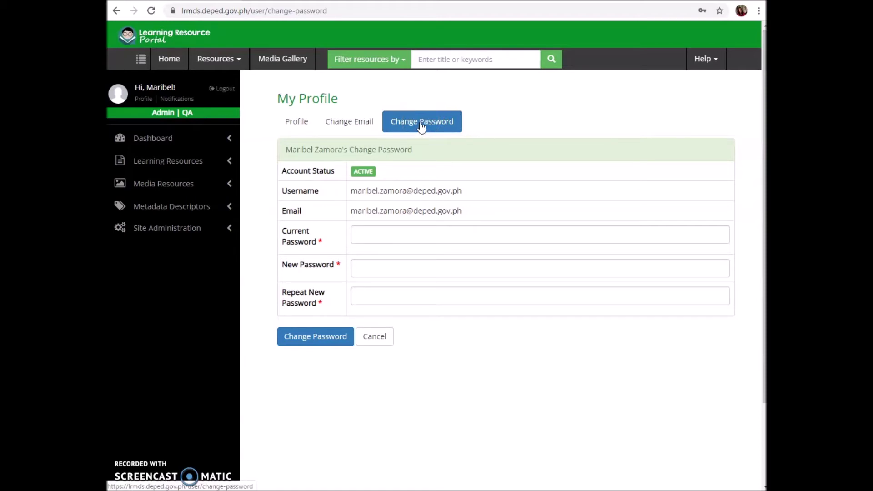
pyautogui.click(371, 235)
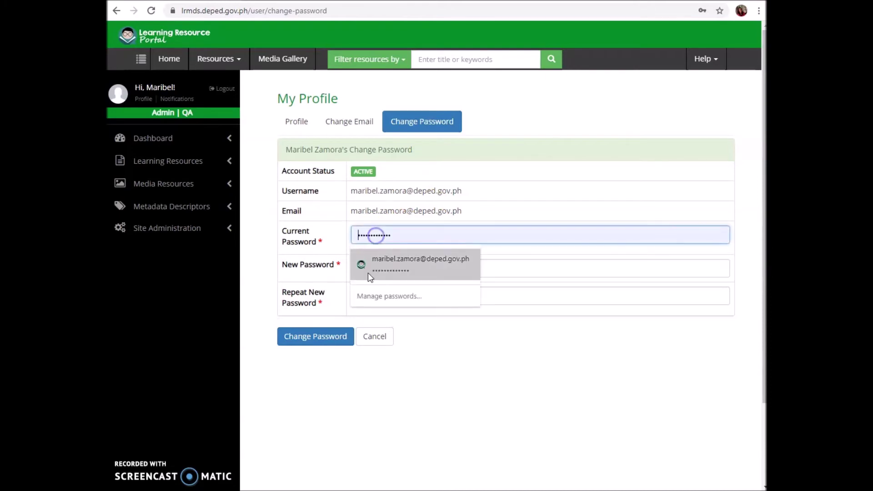
pyautogui.click(492, 267)
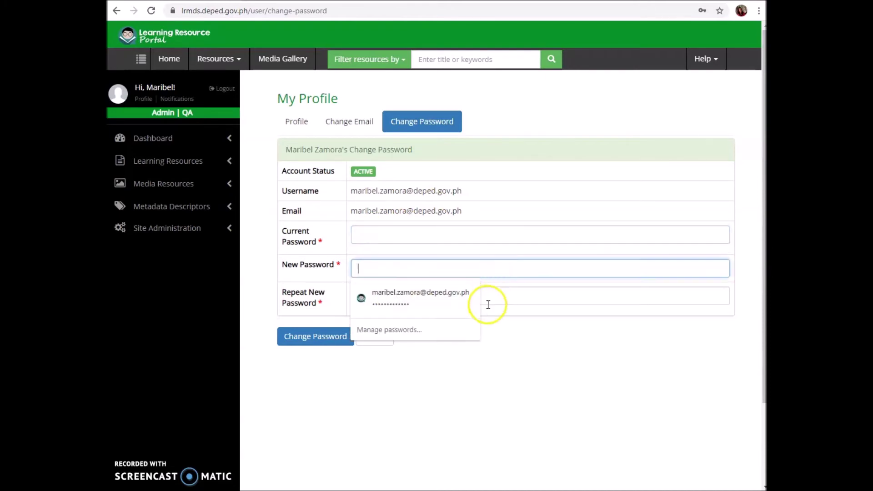
pyautogui.click(375, 383)
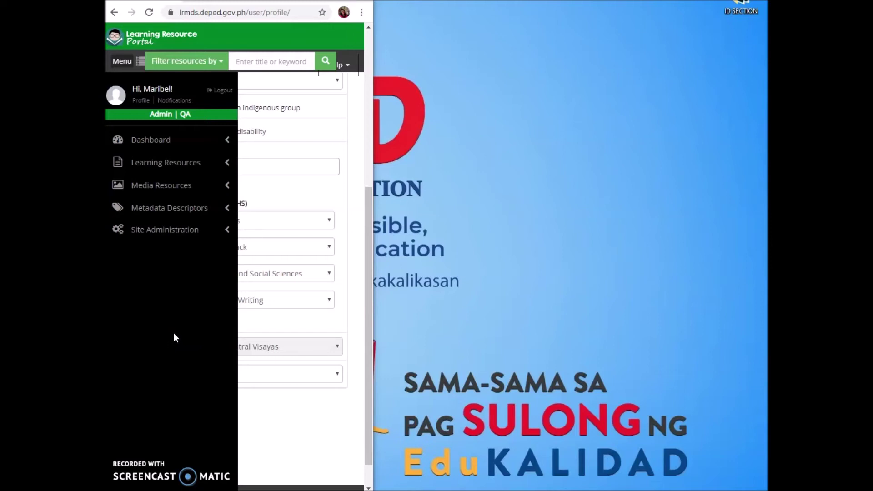
# Collapse the side navigation menu and return to the portal home page.
pyautogui.click(173, 333)
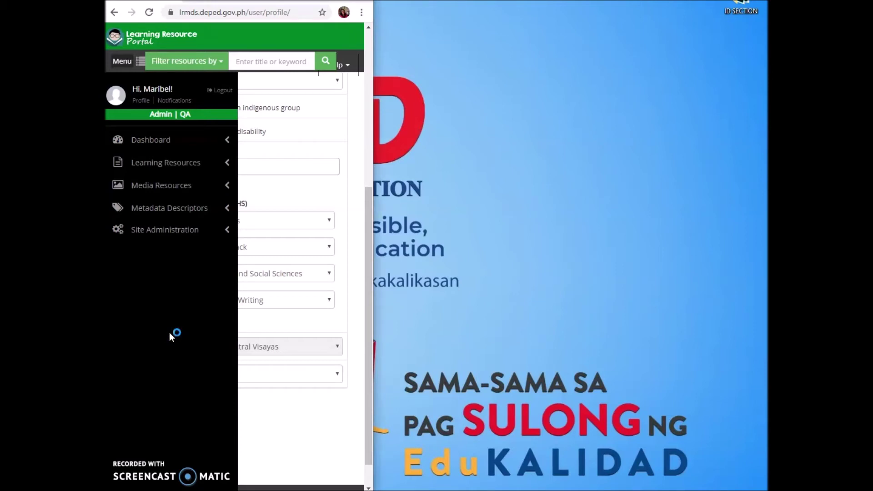
pyautogui.click(122, 63)
pyautogui.click(140, 63)
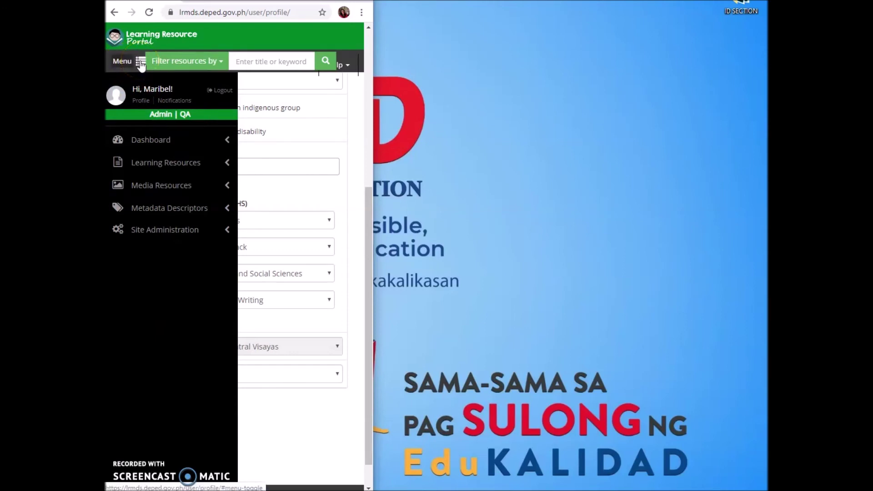
pyautogui.click(140, 63)
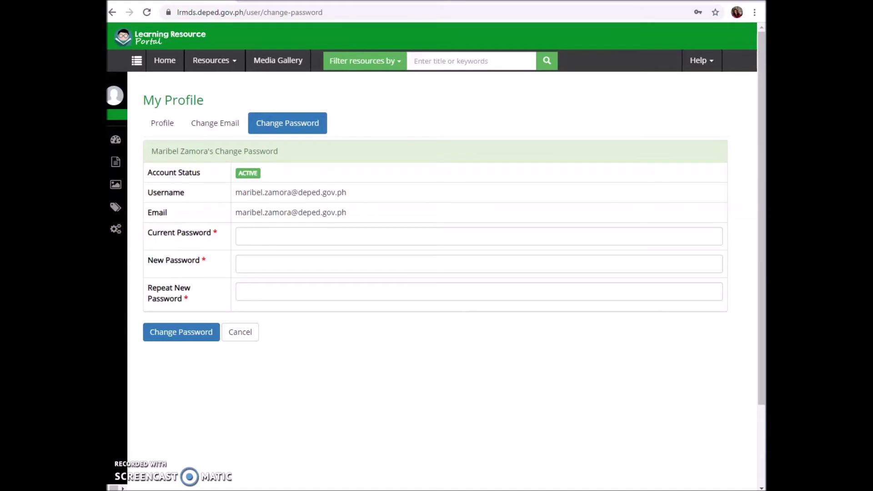
pyautogui.click(164, 60)
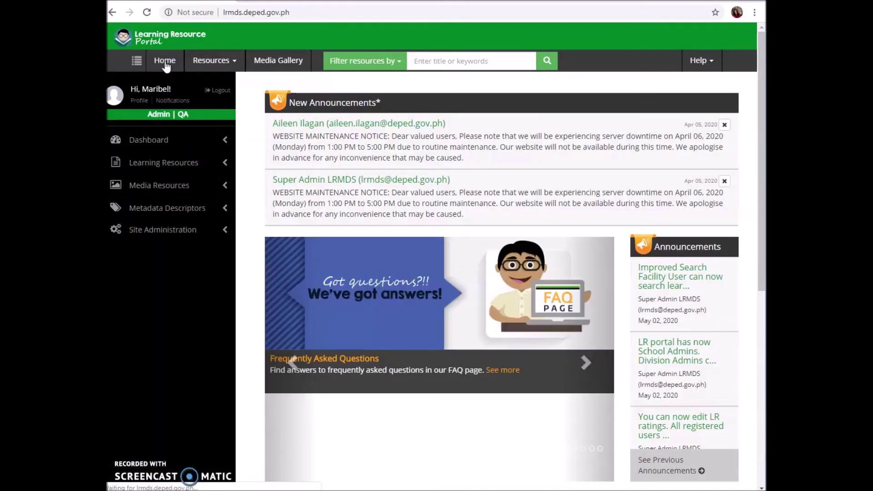
# Log out, dismiss the quick tour welcome dialog, and open the sign-in page.
pyautogui.click(221, 92)
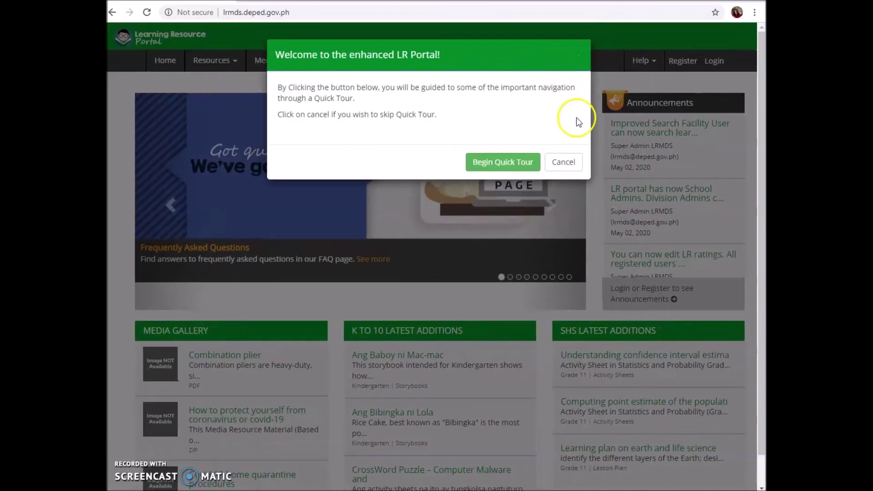
pyautogui.click(563, 162)
pyautogui.click(708, 63)
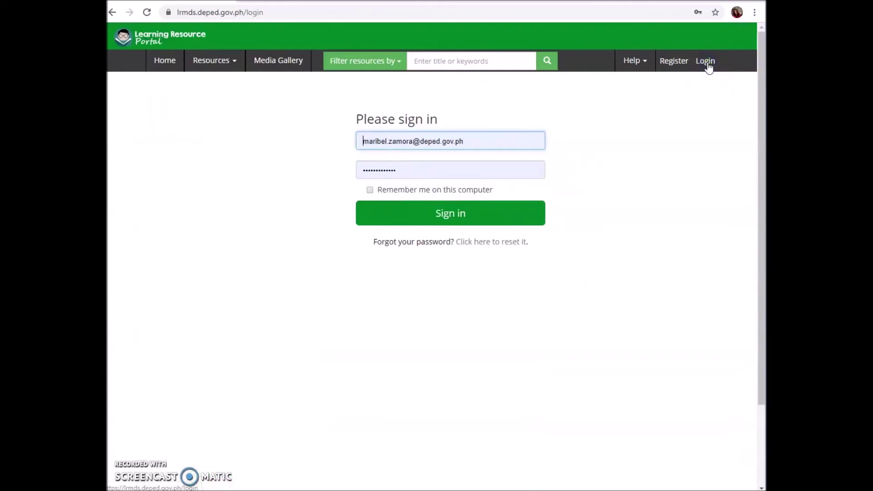
# Sign in with the password shortened by one character, producing the 'Invalid credentials.' error.
pyautogui.click(397, 171)
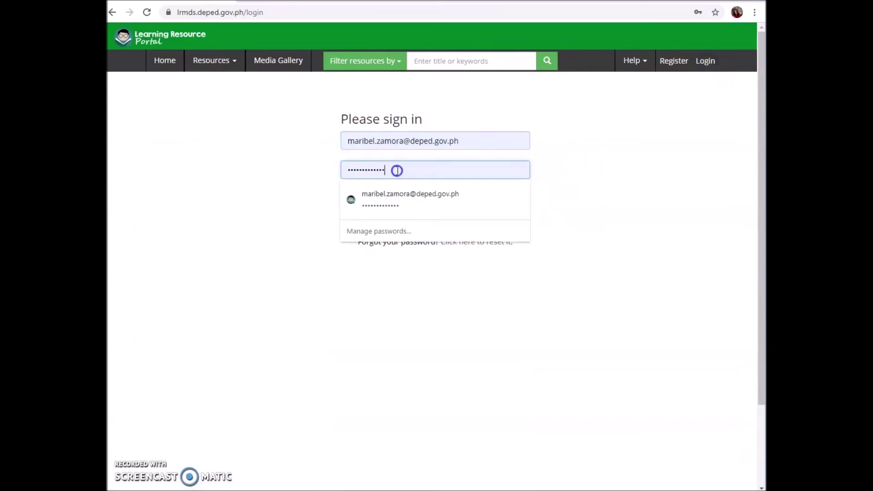
pyautogui.press('BackSpace')
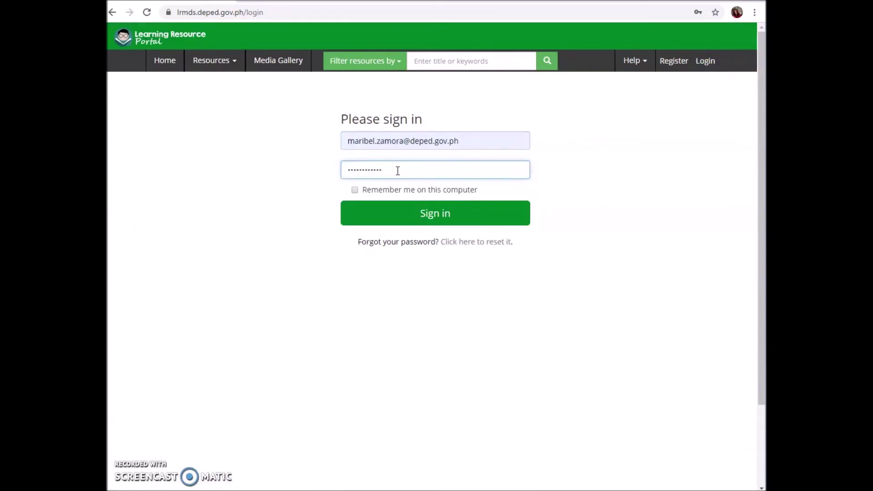
pyautogui.click(291, 191)
pyautogui.click(427, 215)
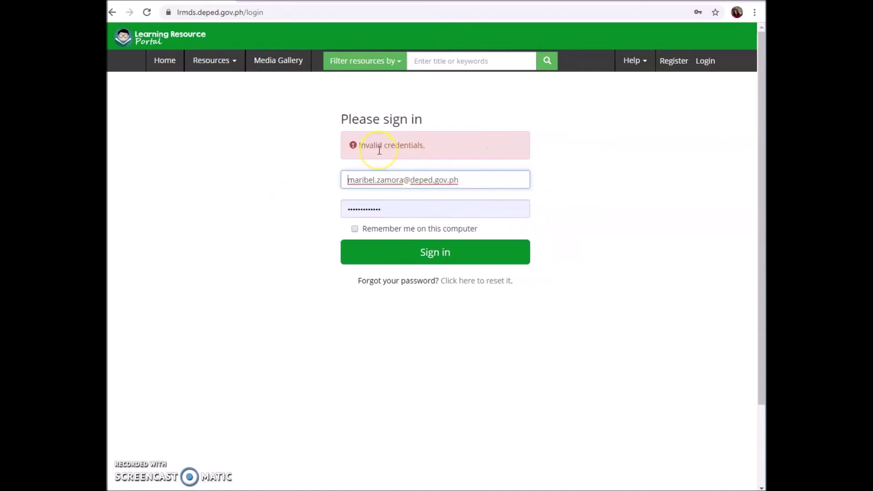
pyautogui.click(391, 209)
pyautogui.click(473, 296)
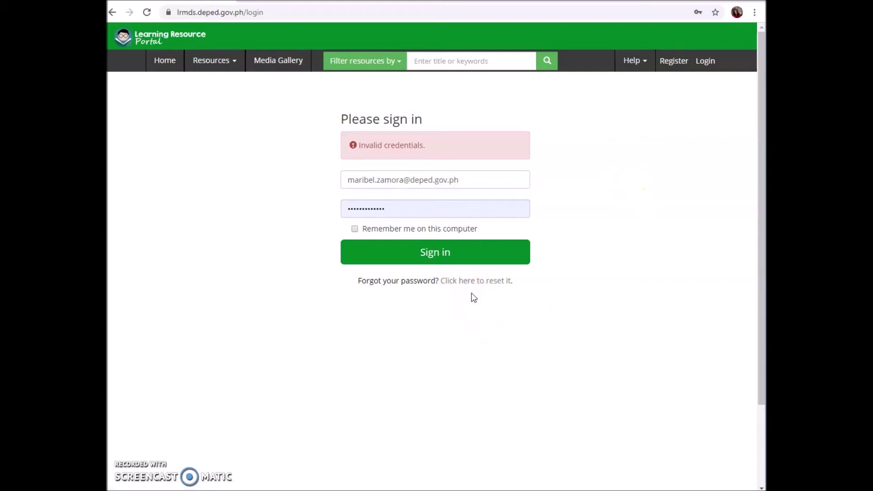
# Request a password reset for the account's e-mail address, passing the reCAPTCHA check.
pyautogui.tripleClick(472, 293)
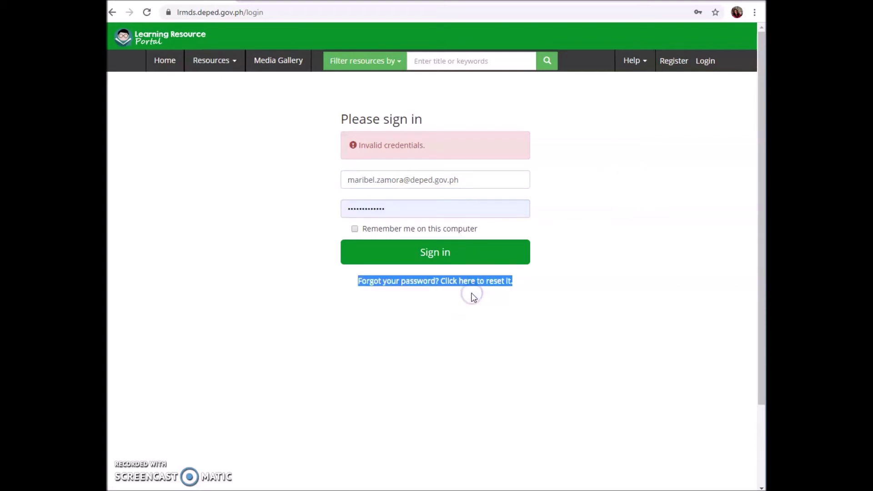
pyautogui.click(471, 294)
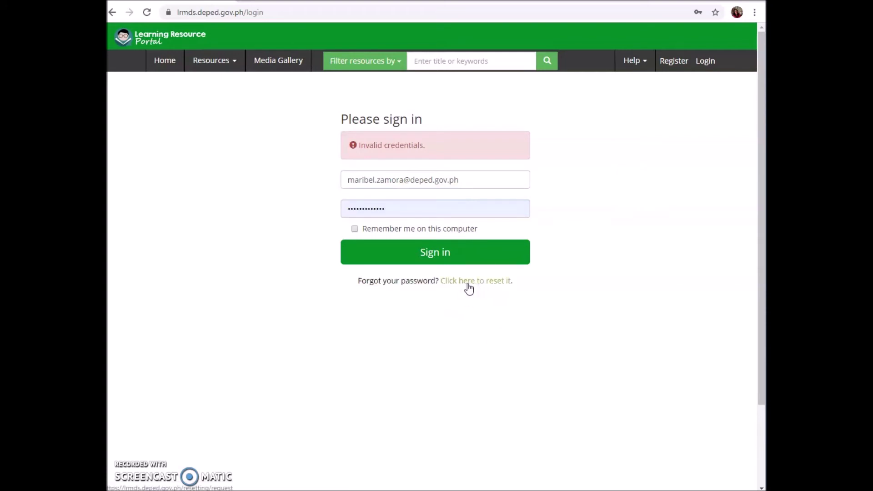
pyautogui.click(469, 287)
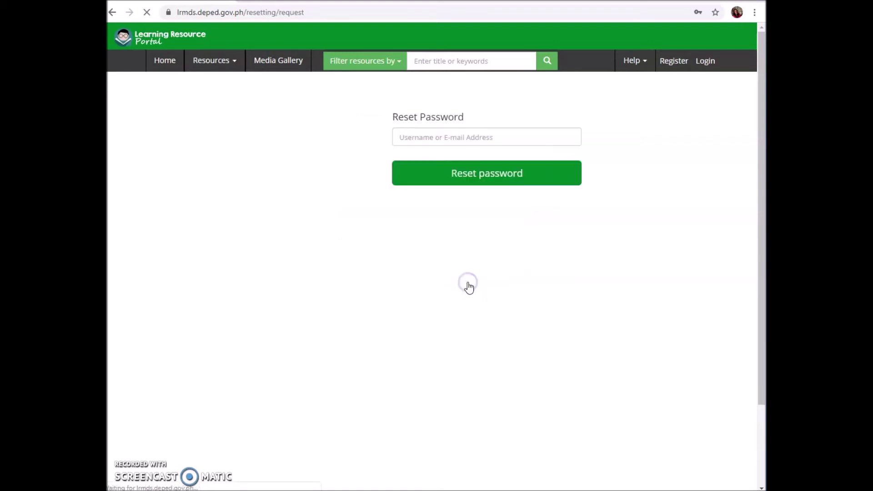
pyautogui.click(375, 138)
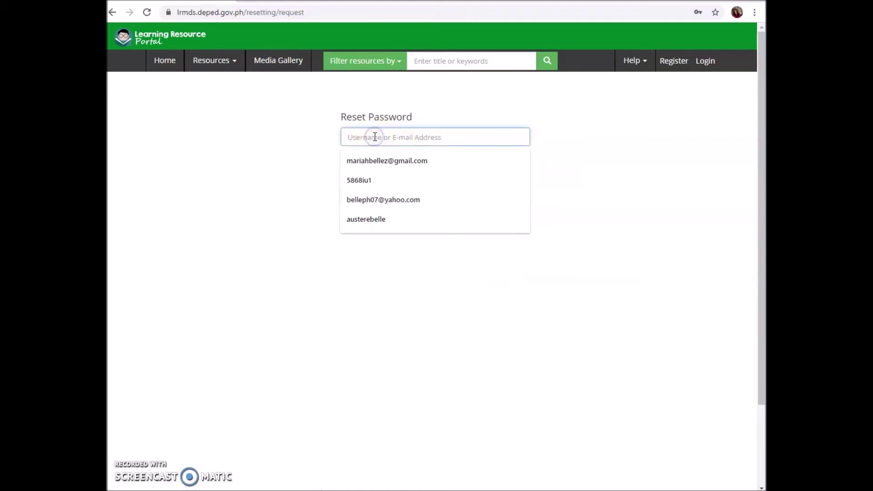
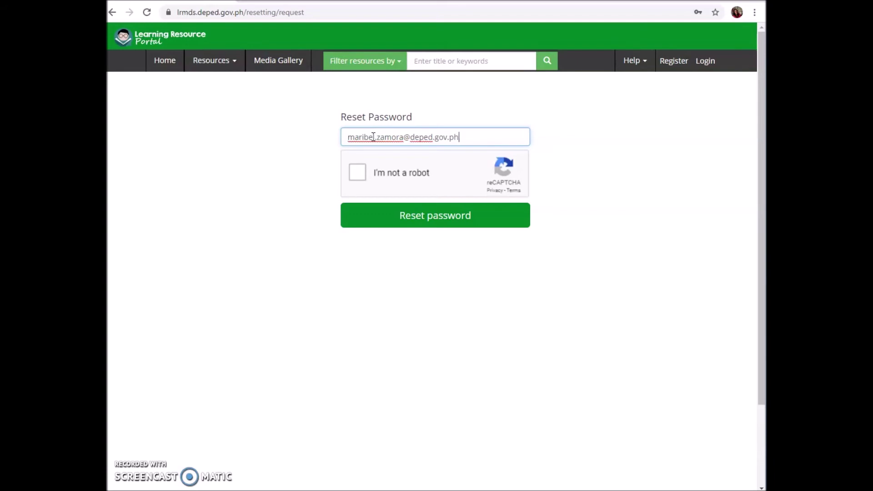
pyautogui.click(356, 171)
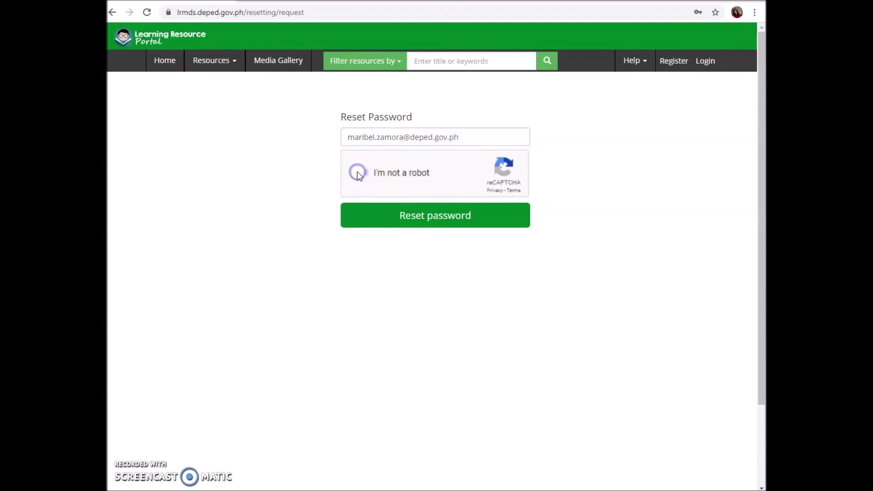
pyautogui.click(431, 218)
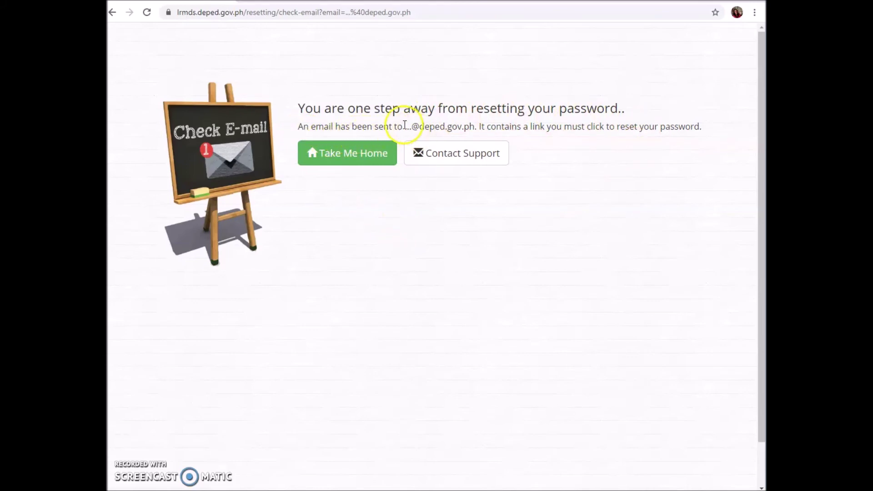
# Highlight the address the reset link went to and start loading Gmail in a new tab.
pyautogui.moveTo(404, 126); pyautogui.dragTo(474, 127)
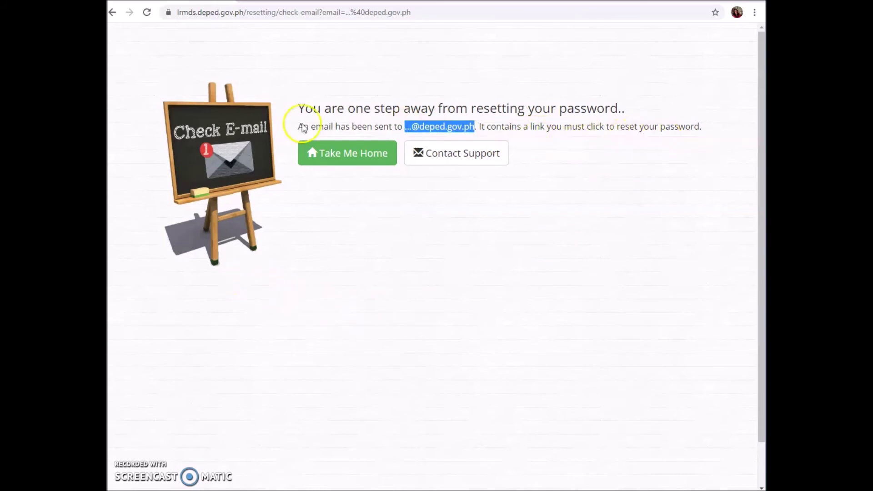
pyautogui.hotkey('ctrl', 't')
pyautogui.write('gma')
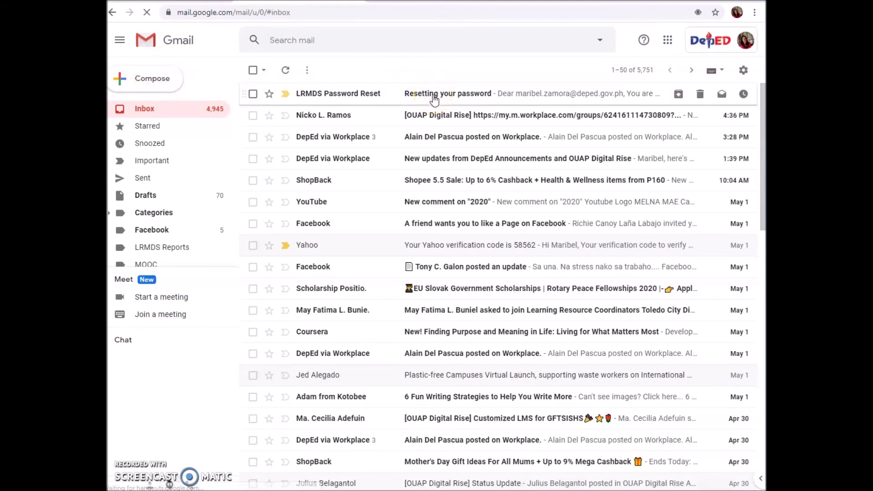
# Open the LRMDS 'Resetting your password' message at the top of the Gmail inbox.
pyautogui.click(433, 96)
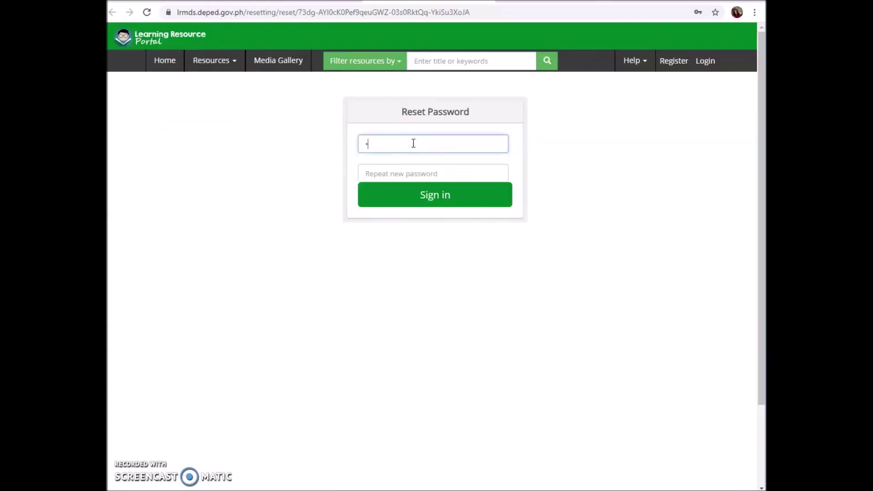
pyautogui.write('aaaaa')
# Enter the new password in both fields and submit it to sign in.
pyautogui.click(407, 172)
pyautogui.write('aa')
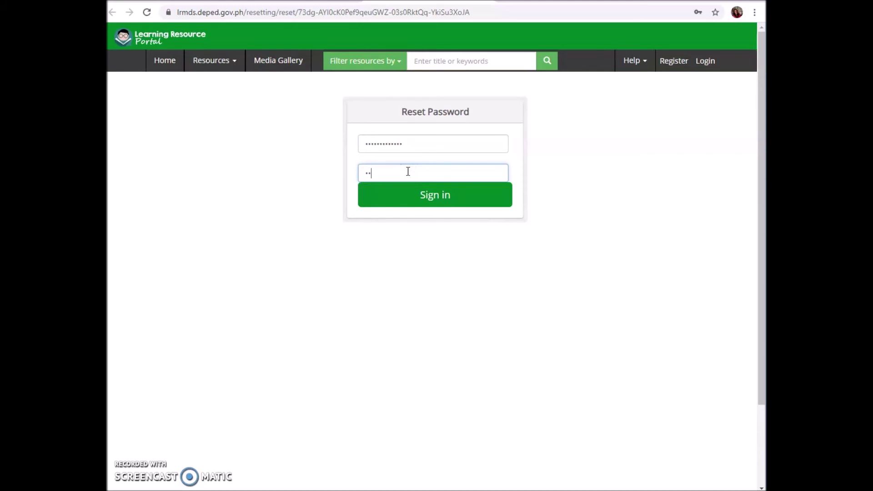
pyautogui.write('aaa')
pyautogui.click(421, 197)
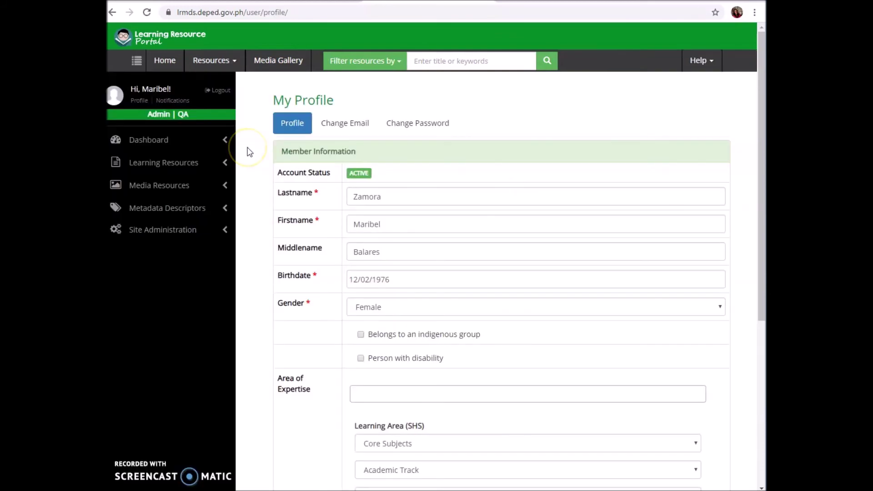
# Go to the home page and choose K to 12 Resources from the Resources menu.
pyautogui.click(164, 74)
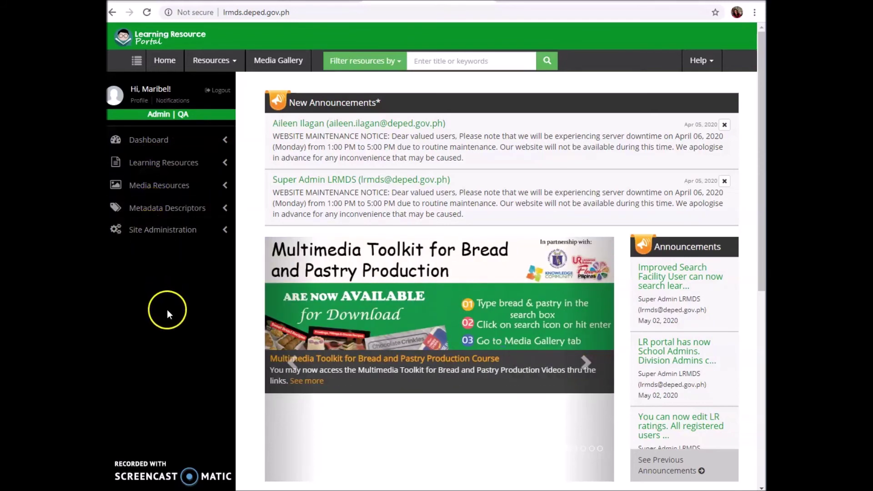
pyautogui.click(235, 67)
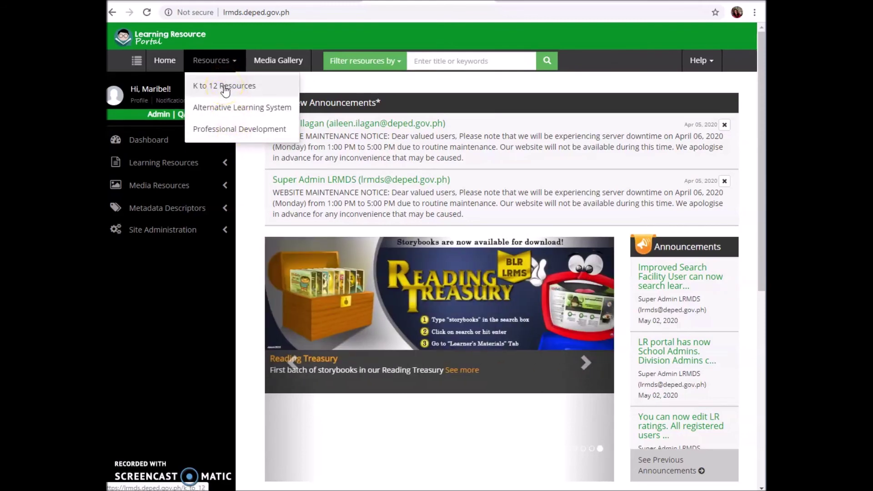
pyautogui.click(224, 88)
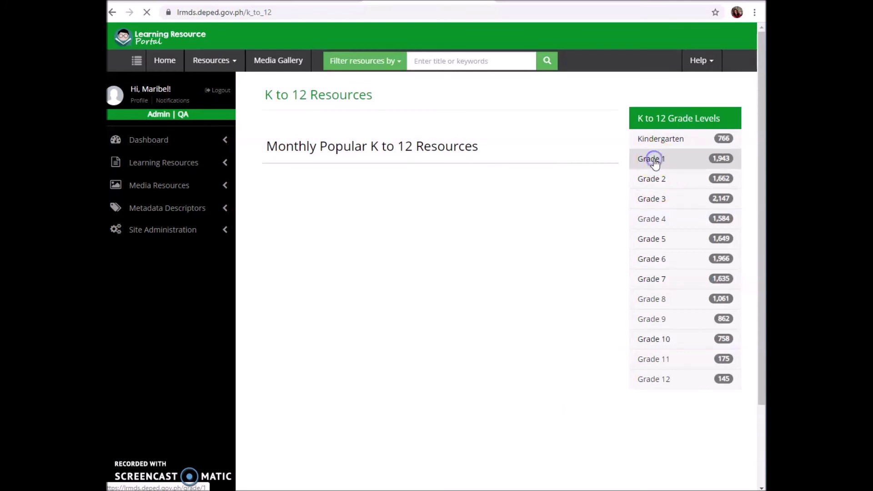
# Download 'Mga Alituntunin sa Paaralan' from Grade 1 Araling Panlipunan as a PDF and open it.
pyautogui.click(654, 162)
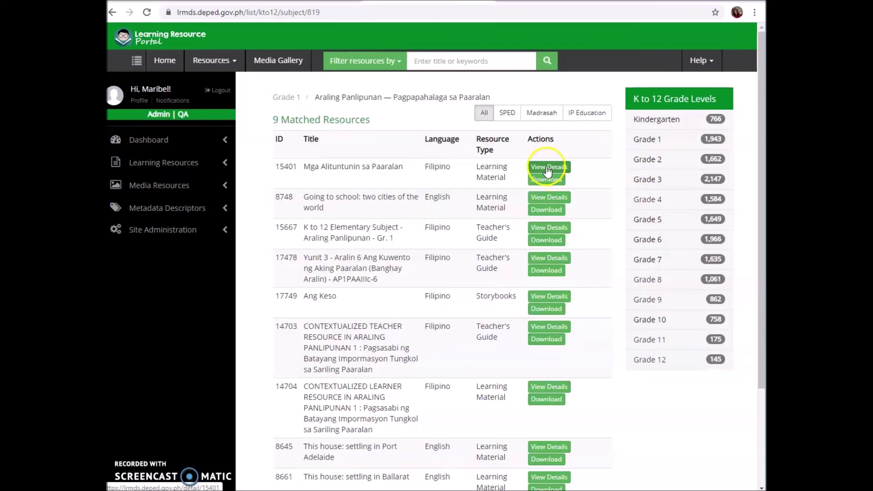
pyautogui.click(547, 167)
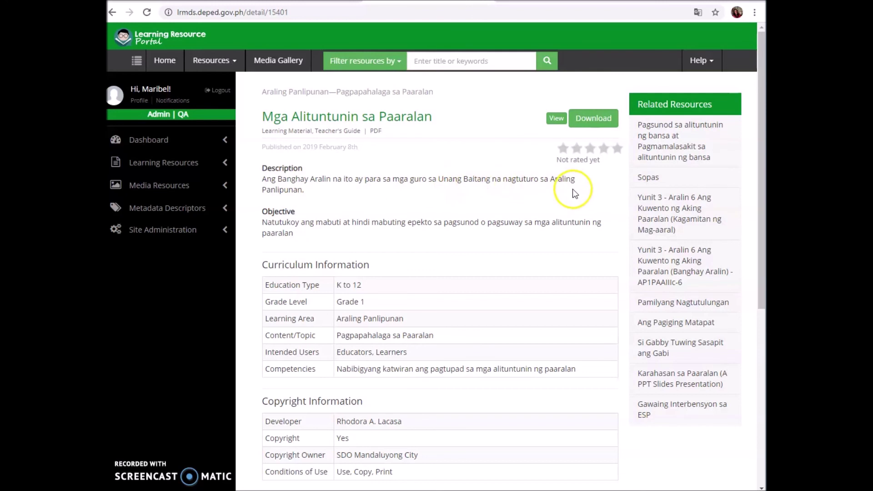
pyautogui.click(596, 124)
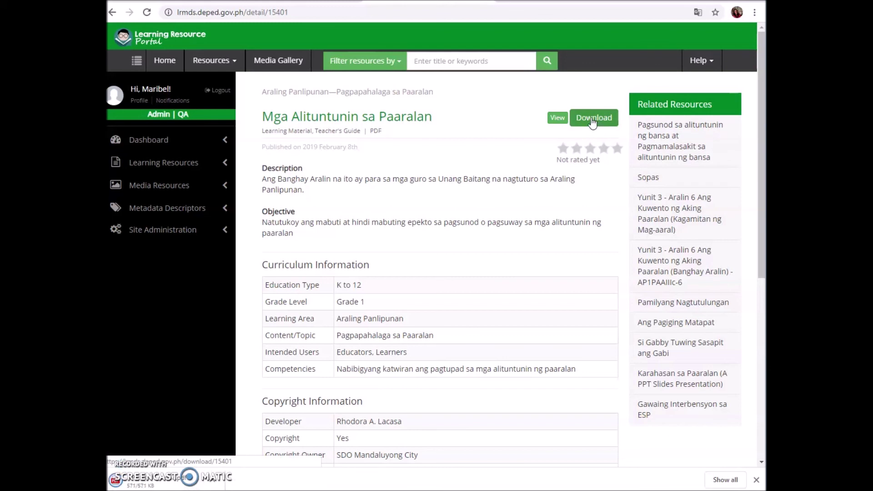
pyautogui.click(245, 273)
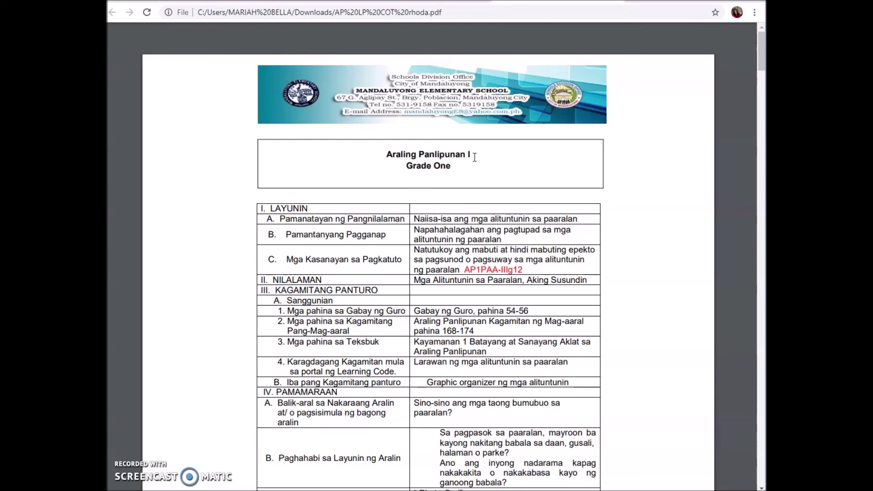
# Scroll through the sections of the downloaded Grade One Araling Panlipunan lesson plan PDF.
pyautogui.click(474, 161)
pyautogui.scroll(-15, 478, 178)
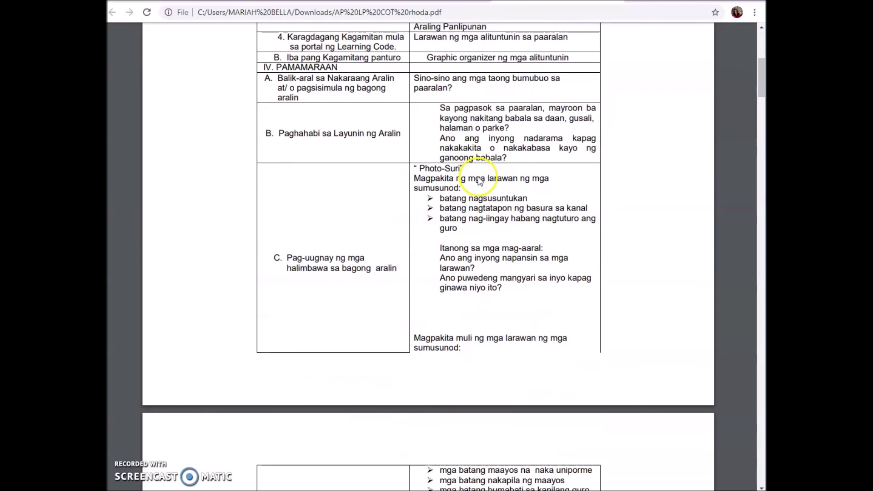
pyautogui.click(478, 177)
pyautogui.scroll(-9, 478, 177)
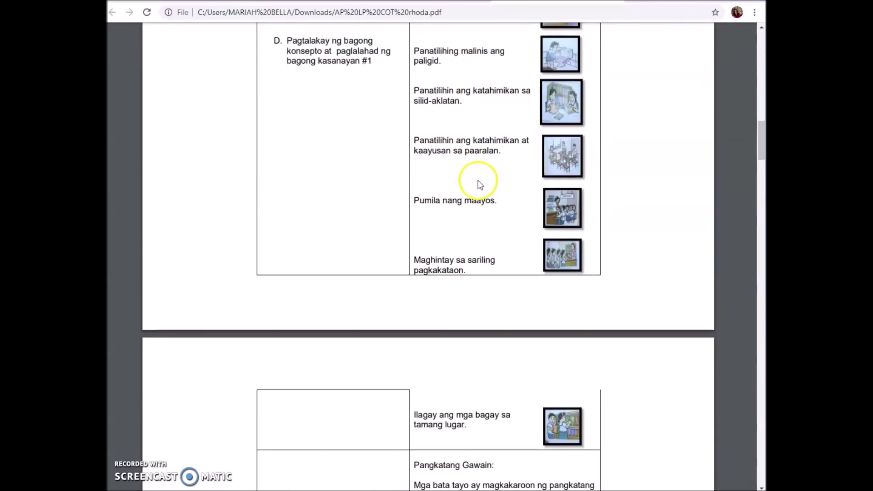
pyautogui.scroll(-7, 477, 184)
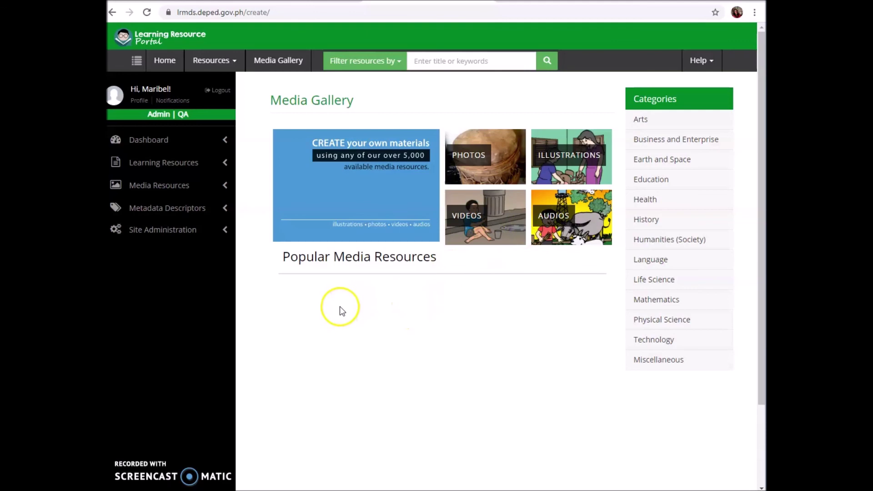
# Go back to the portal home page and reopen the Media Gallery from its banner.
pyautogui.hotkey('alt', 'Left')
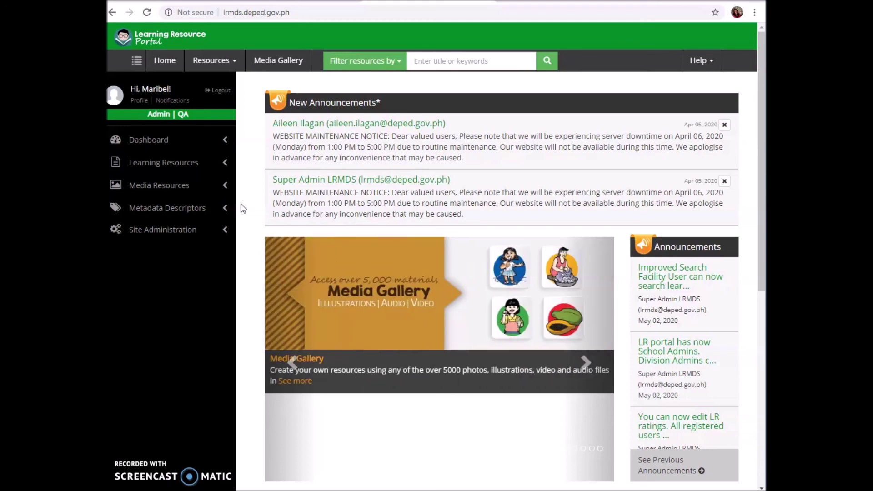
pyautogui.click(242, 204)
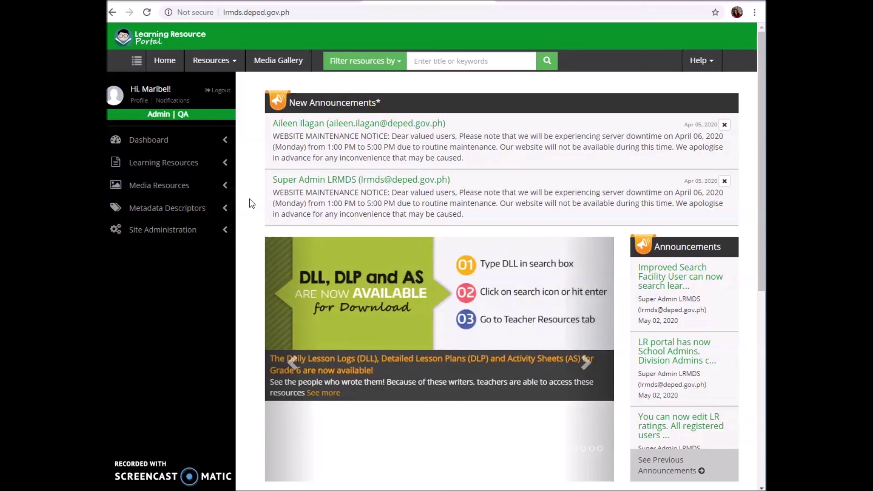
pyautogui.click(443, 295)
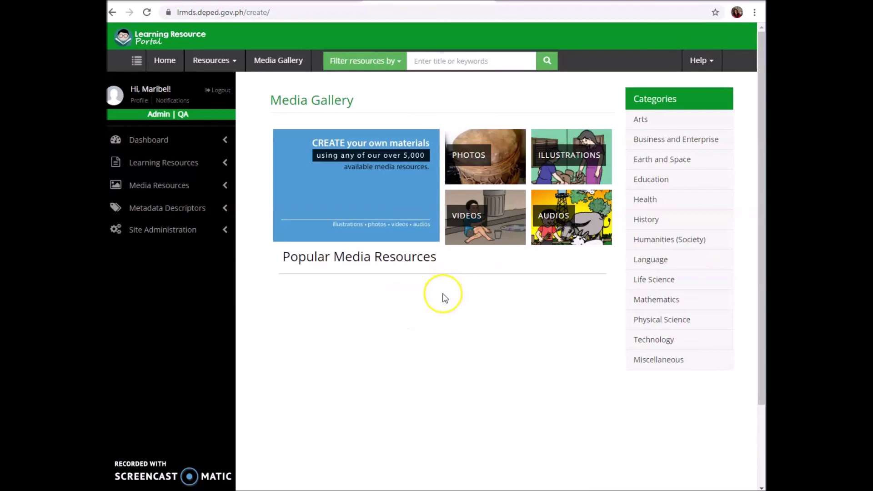